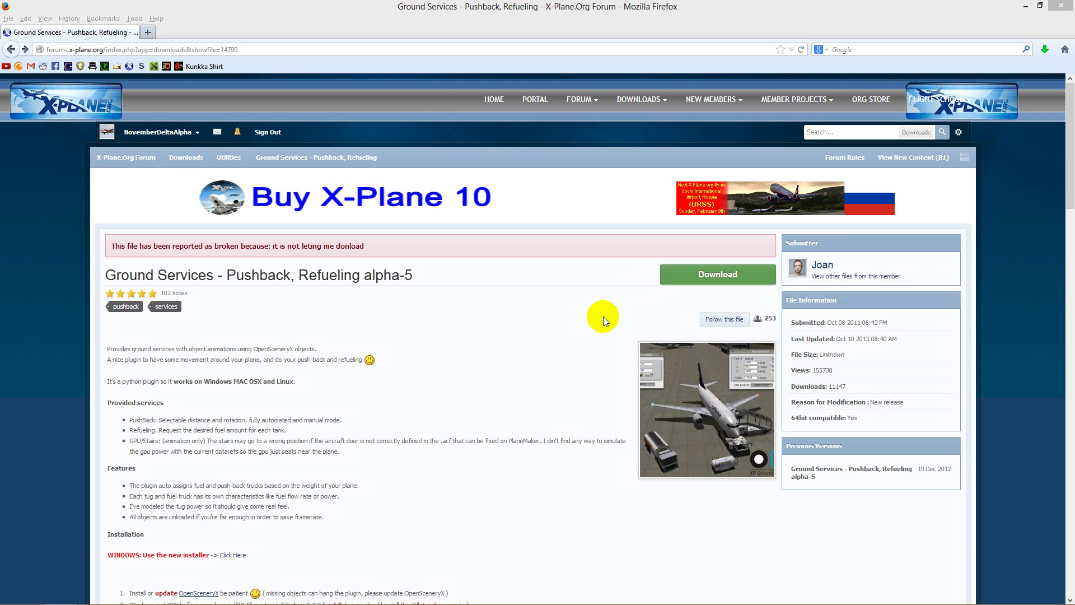
- Save PythonScriptsNetInstaller_1.10.zip from the forum, then follow the link to the XPGS Ground Services site
right_click(352, 408)
left_click(542, 347)
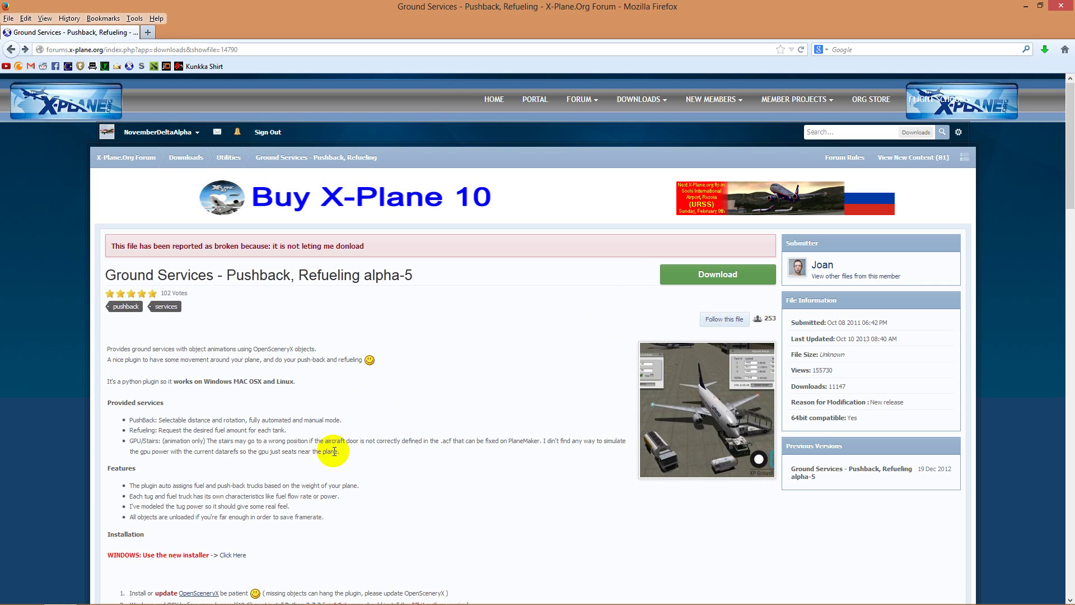
left_click(238, 555)
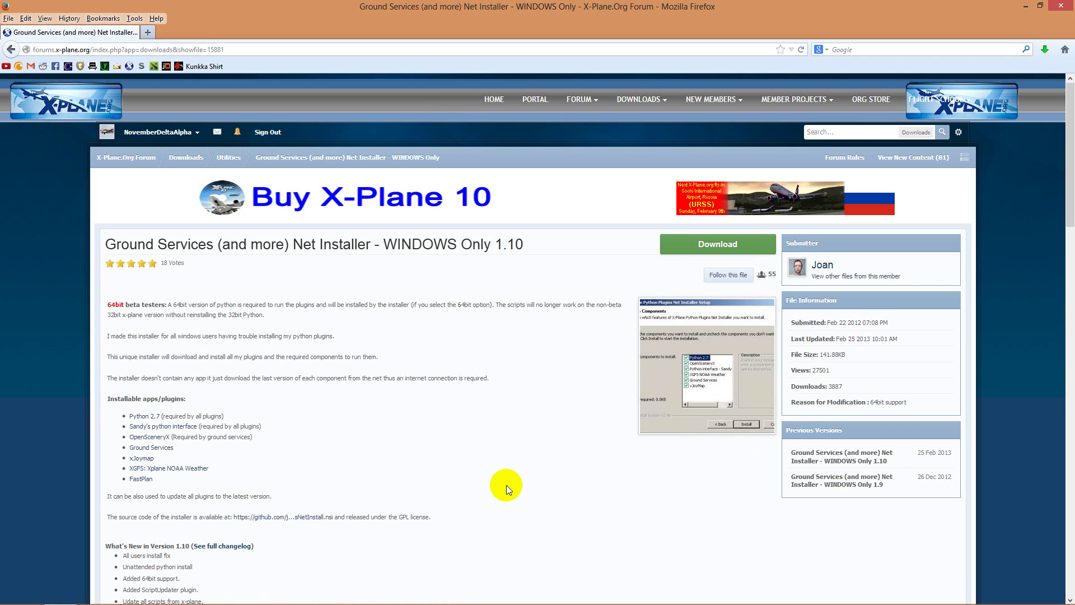
left_click(718, 245)
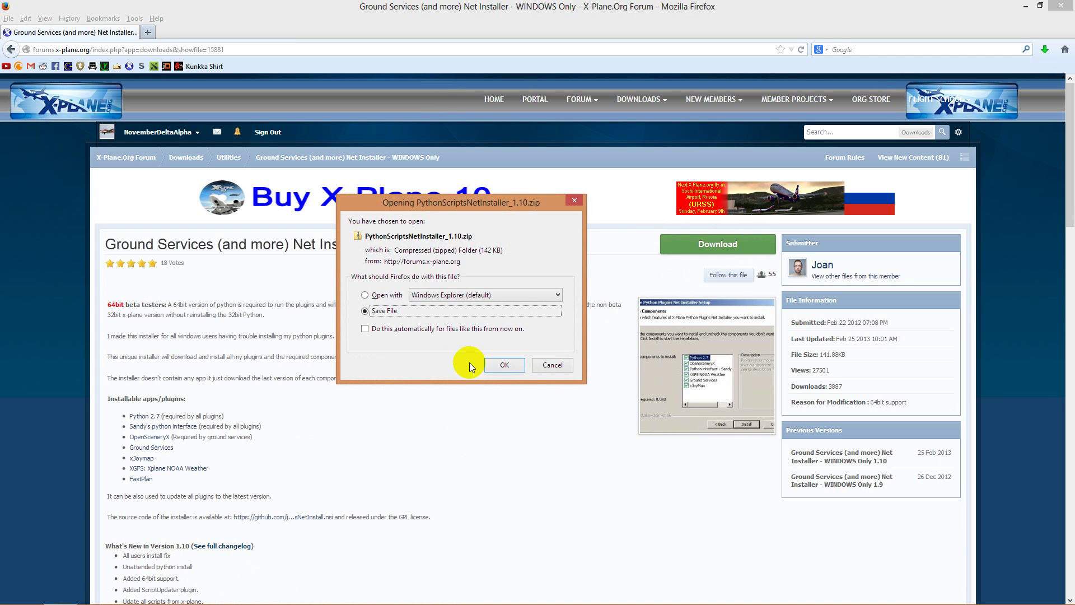
left_click(507, 365)
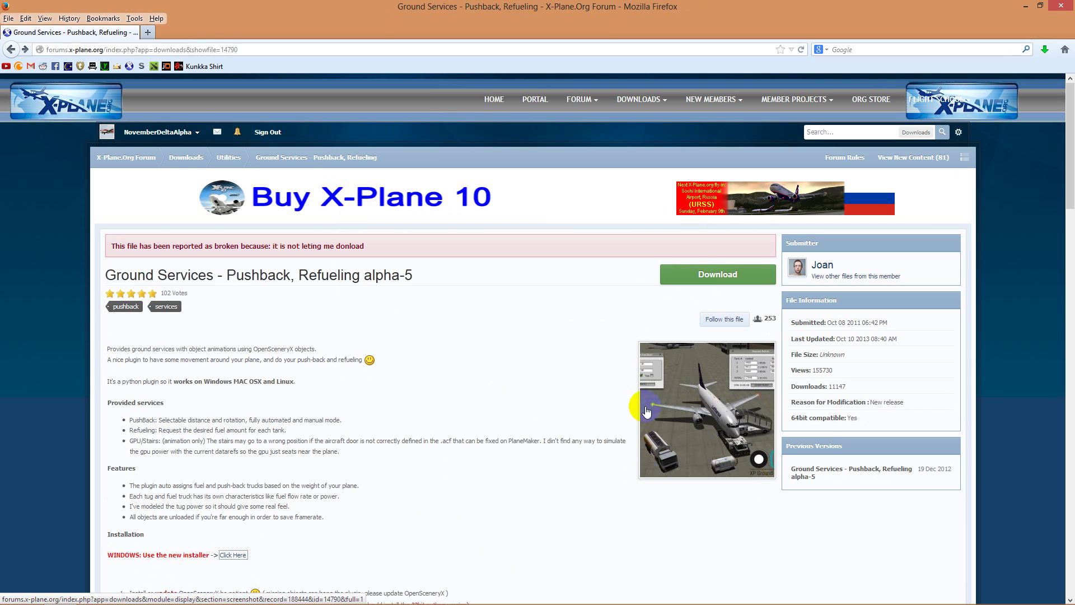
left_click(717, 274)
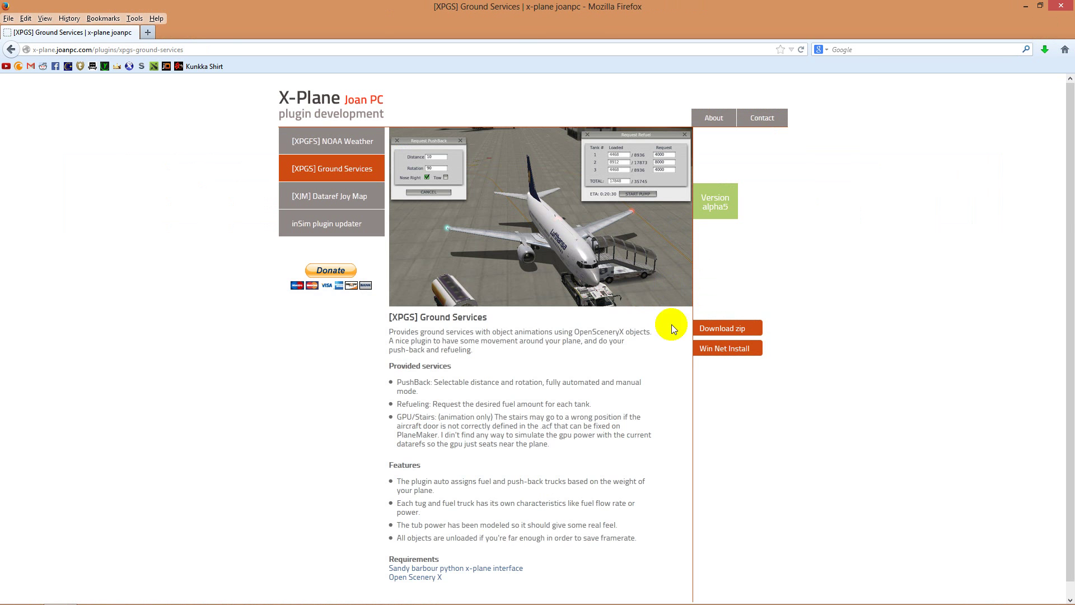
- Save the joanpc GroundServices alpha-5 zip and minimize Firefox to the desktop
left_click(722, 327)
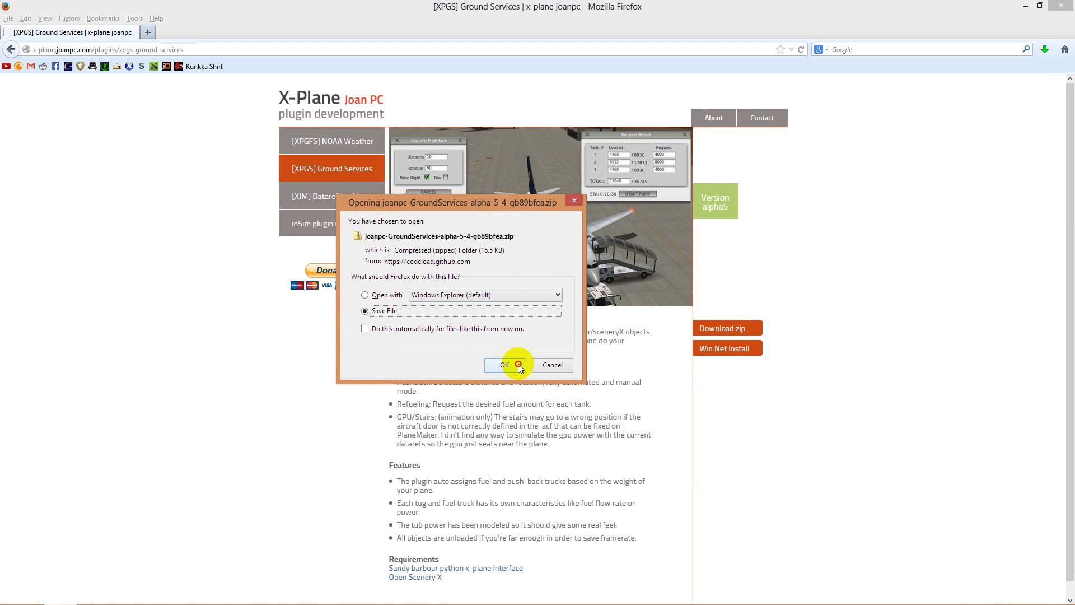
left_click(503, 364)
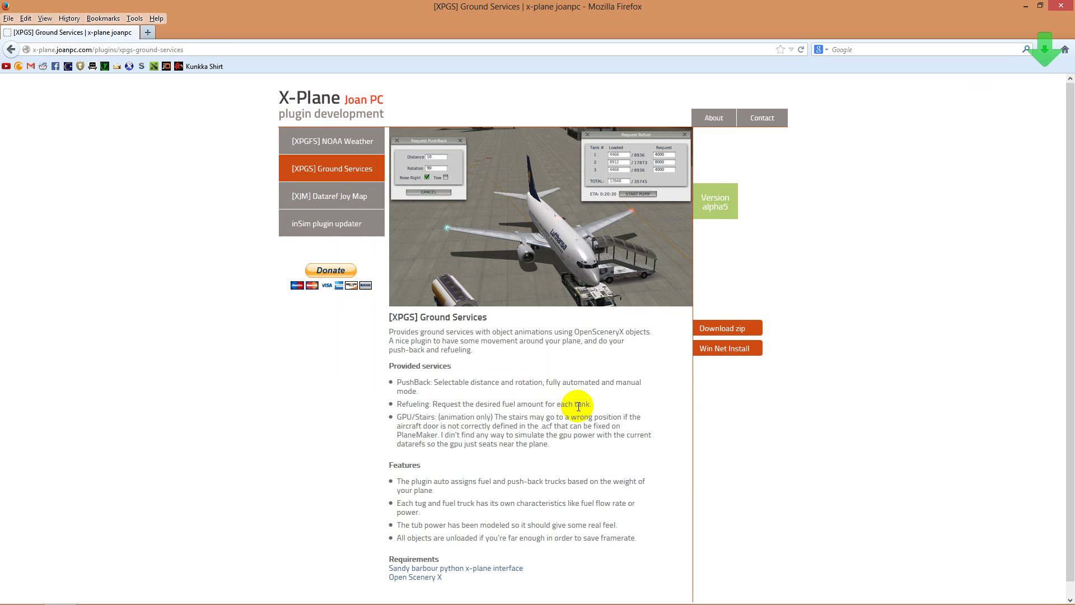
left_click(1023, 7)
- From Downloads, open PythonScriptsNetInstaller_1.10.zip and run the PythonScriptsNetInstaller application inside
left_click(26, 594)
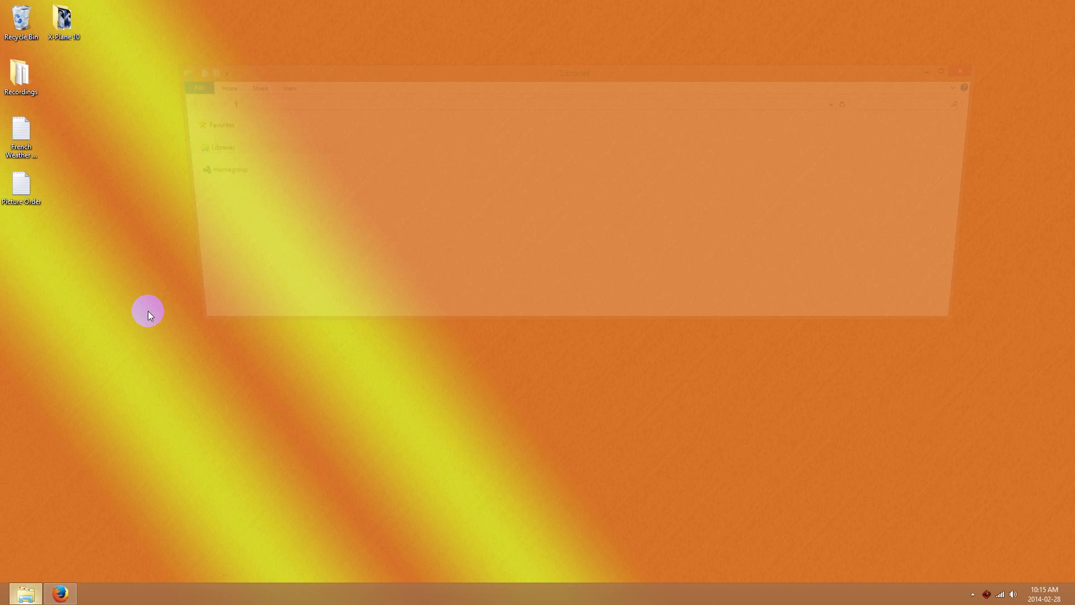
left_click(208, 136)
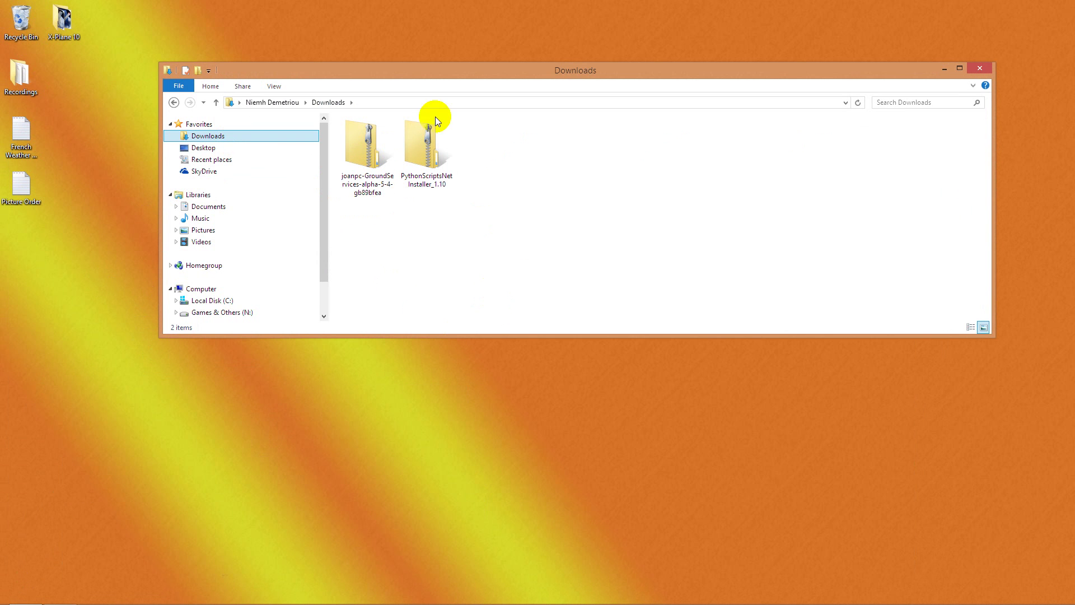
left_click(418, 165)
double_click(431, 180)
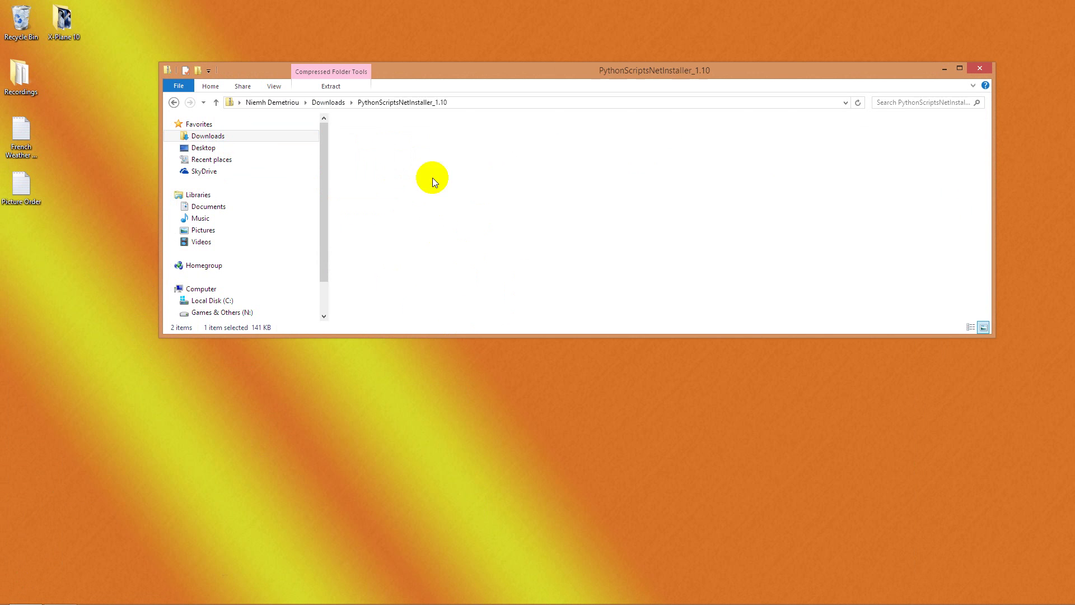
left_click(407, 135)
double_click(409, 137)
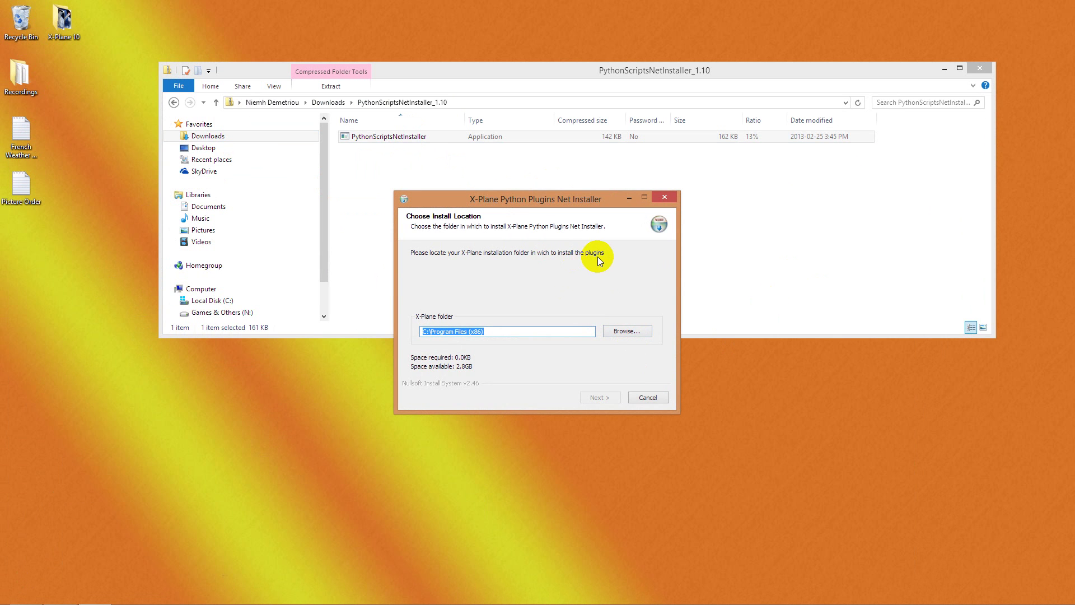
- Open the X-Plane 10 desktop folder and navigate into Resources/plugins
left_click(64, 21)
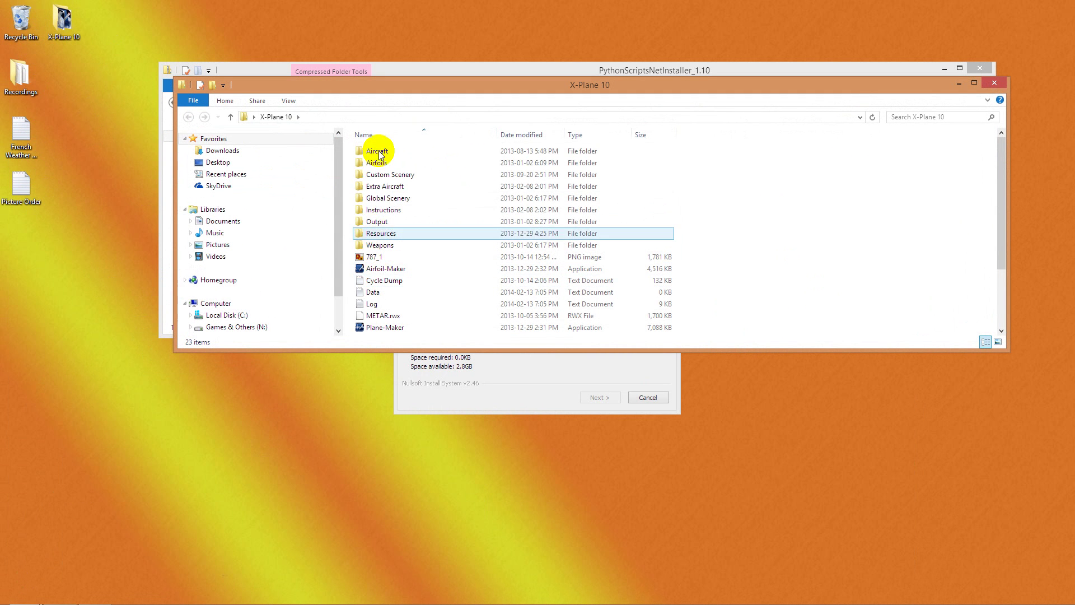
left_click(402, 221)
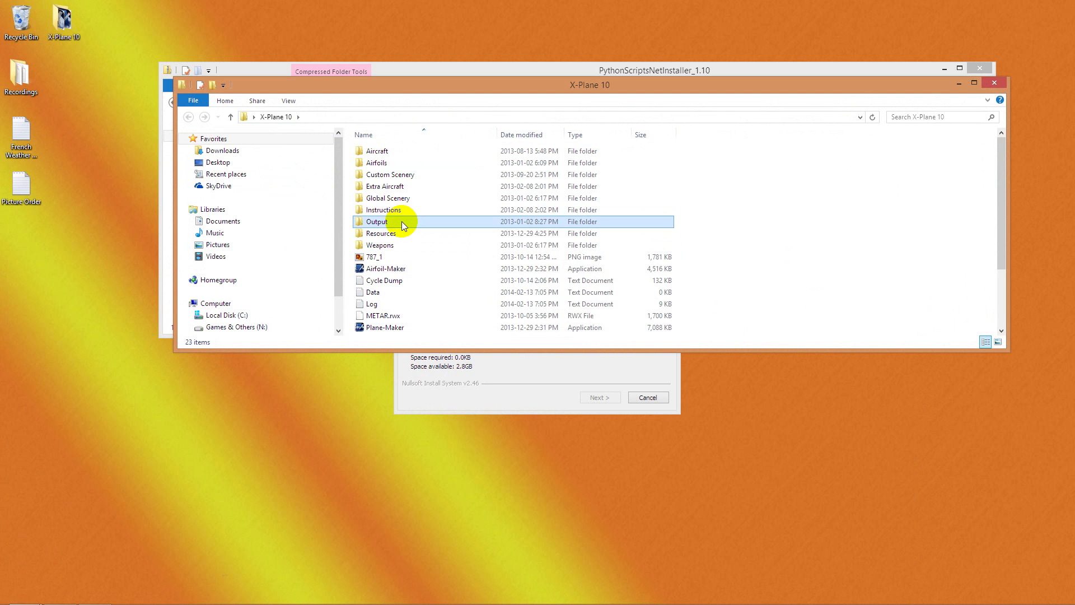
double_click(402, 221)
key("BackSpace")
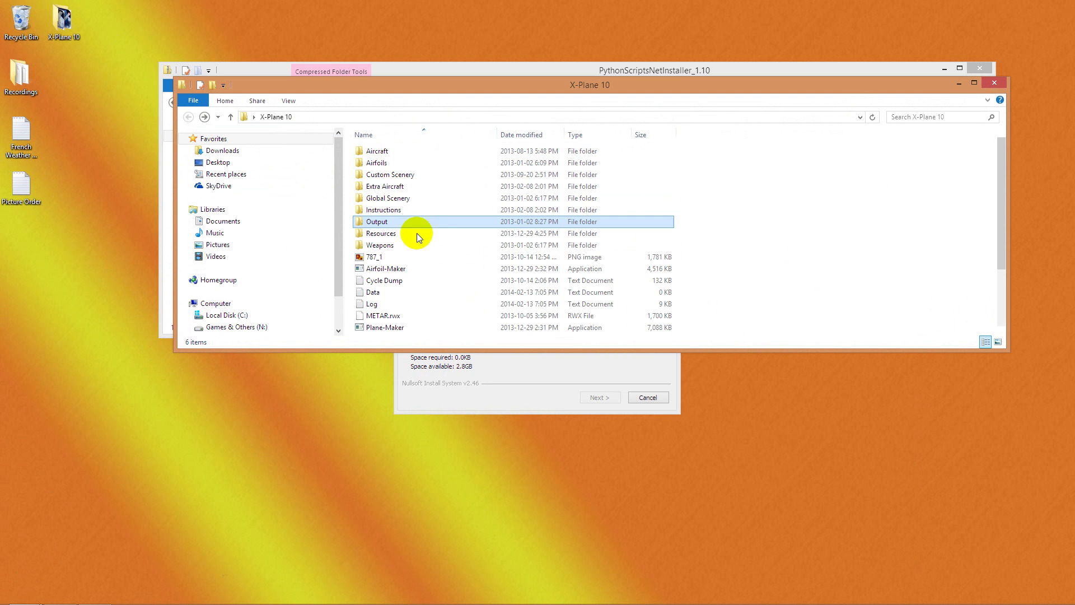
double_click(403, 230)
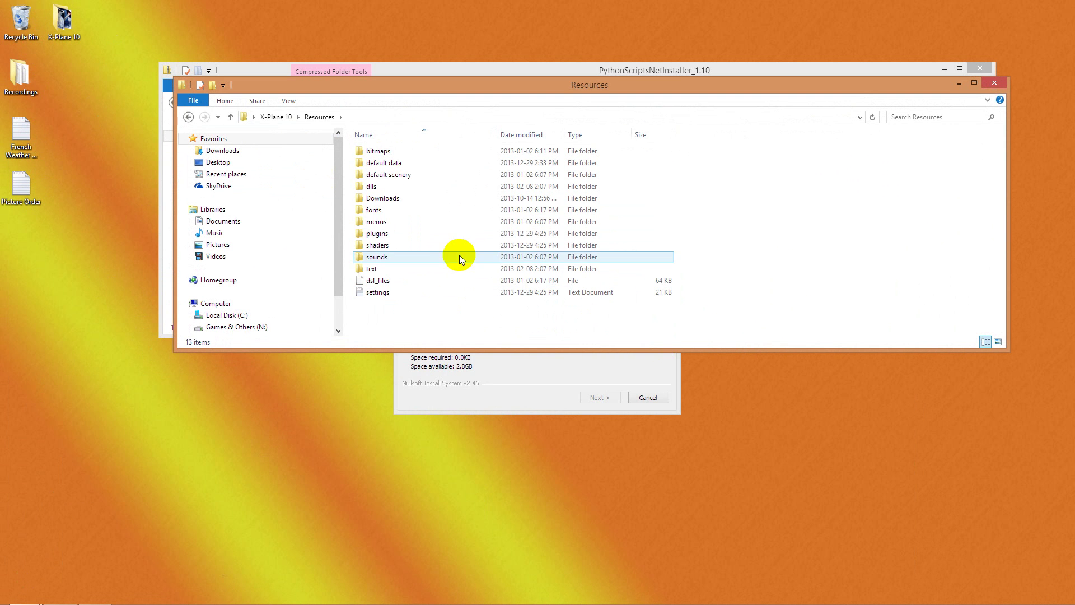
double_click(391, 235)
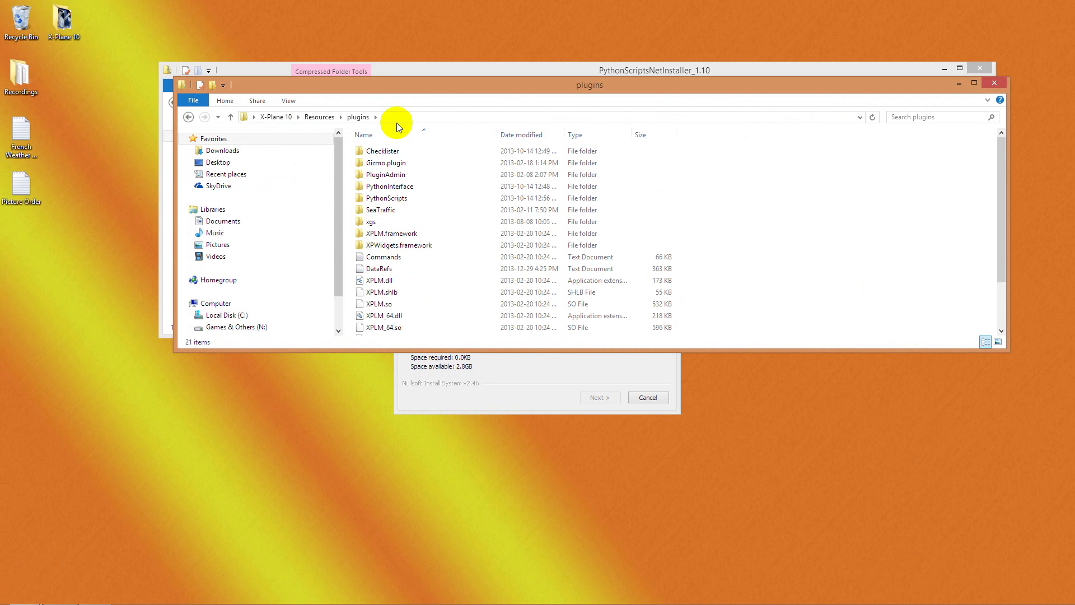
- Place the plugins window below the installer and open the install-folder browser
mouse_move(385, 84)
left_mouse_down()
mouse_move(334, 400)
mouse_move(363, 411)
left_mouse_up()
left_click_drag(511, 199, 532, 138)
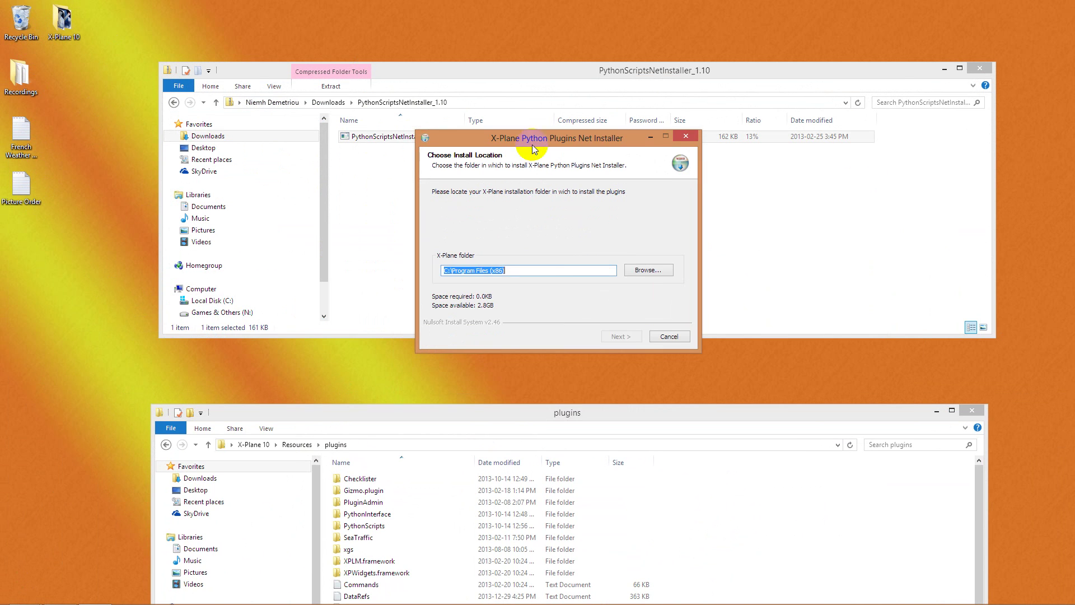
left_click(649, 268)
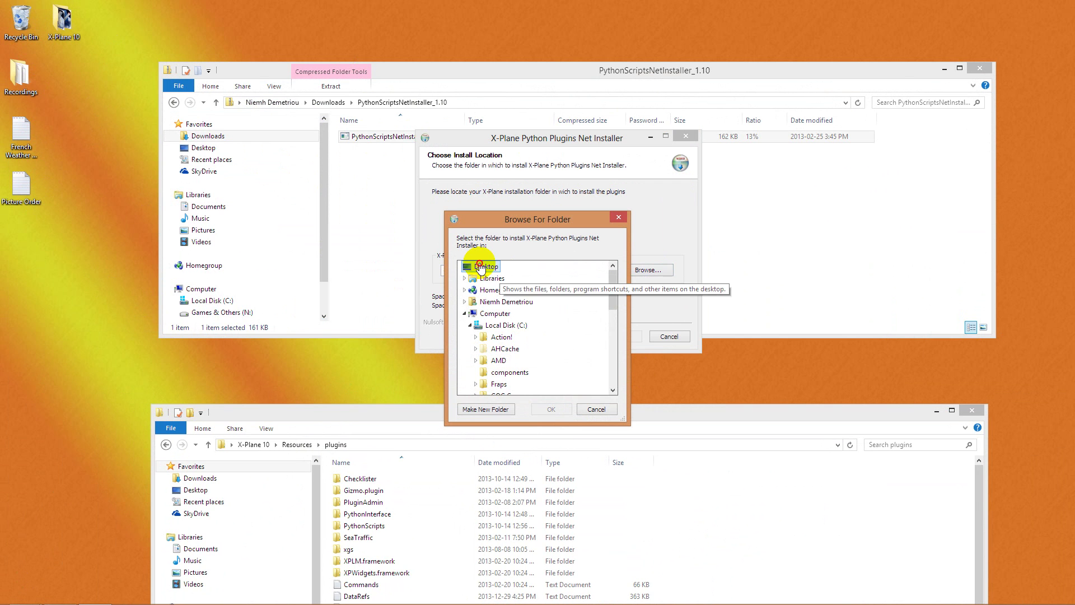
scroll(526, 291, "down", 5)
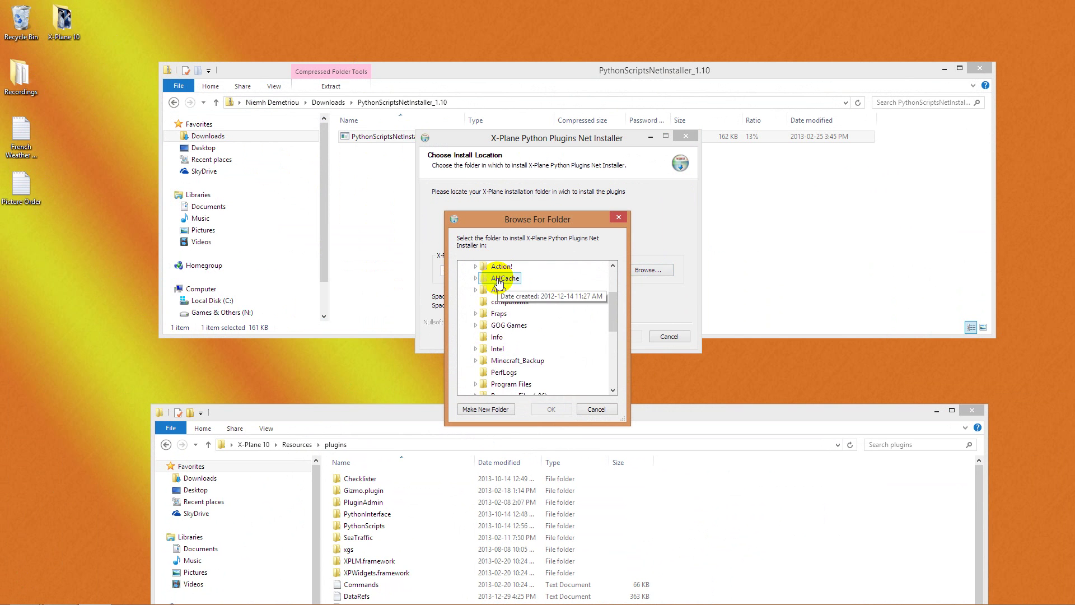
scroll(504, 286, "down", 3)
scroll(521, 327, "up", 4)
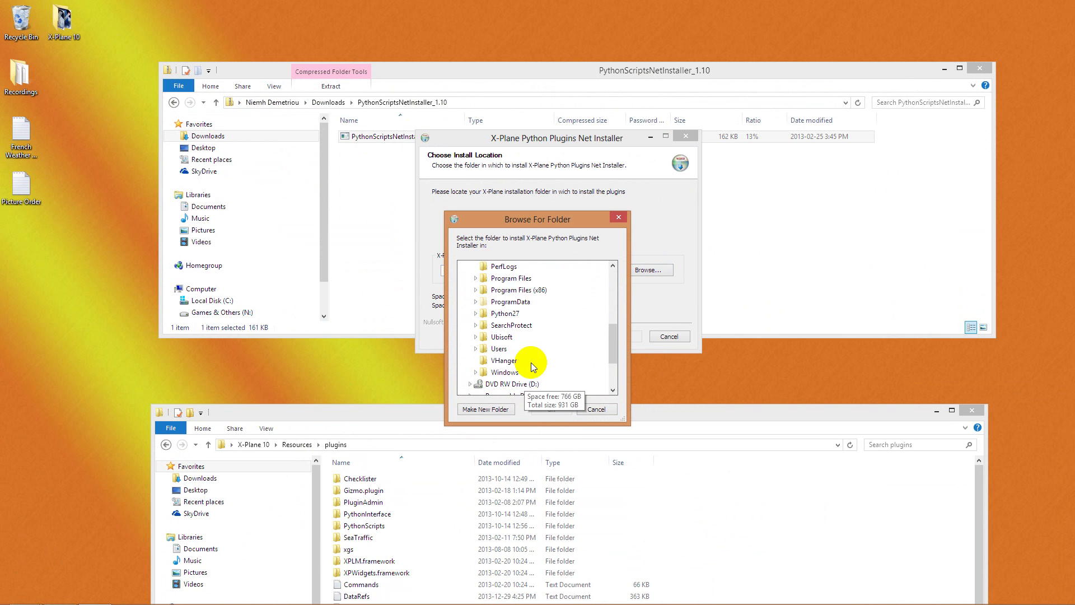
scroll(521, 337, "up", 4)
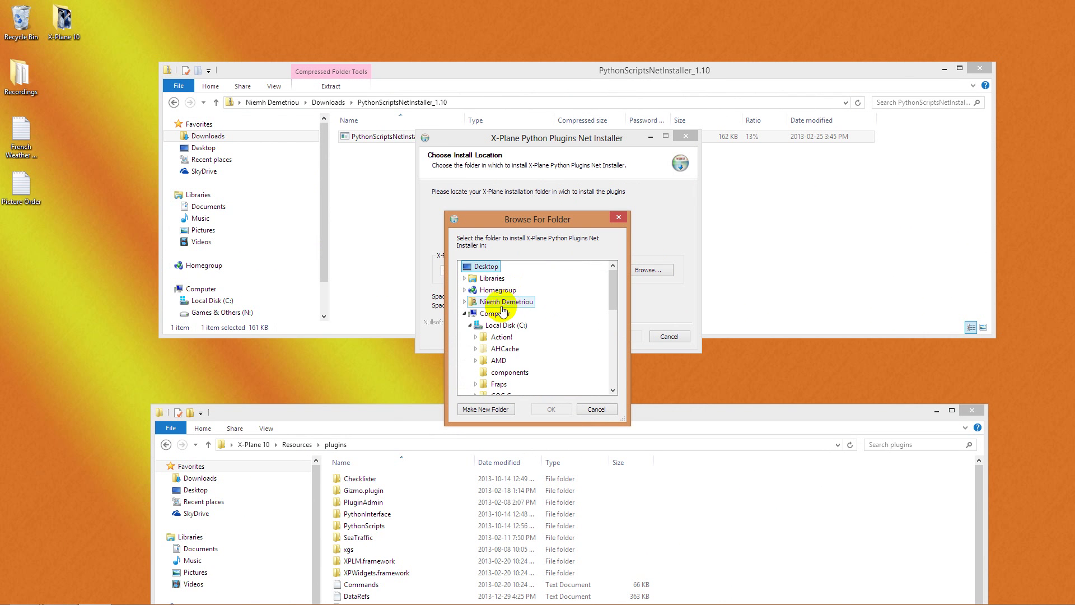
- Expand the folder picker tree to Desktop/X-Plane 10/Resources/plugins
left_click(466, 301)
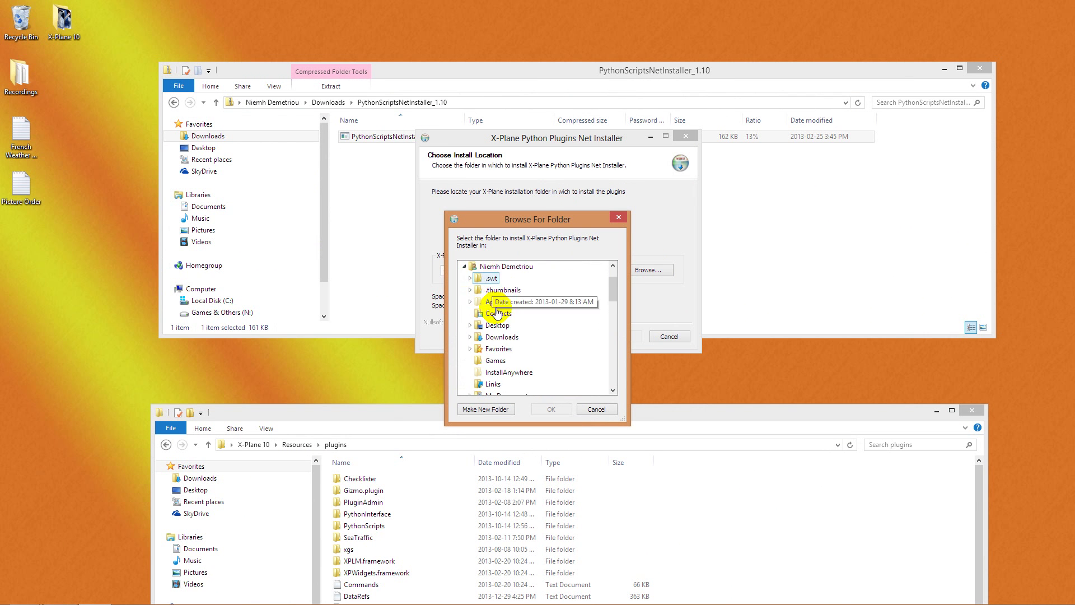
double_click(496, 325)
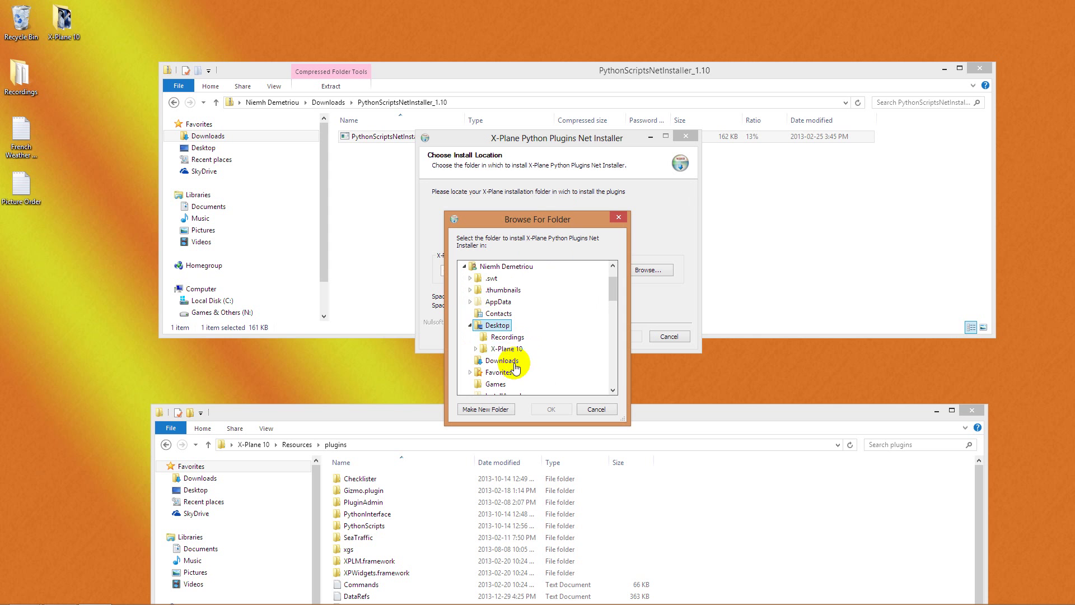
double_click(506, 348)
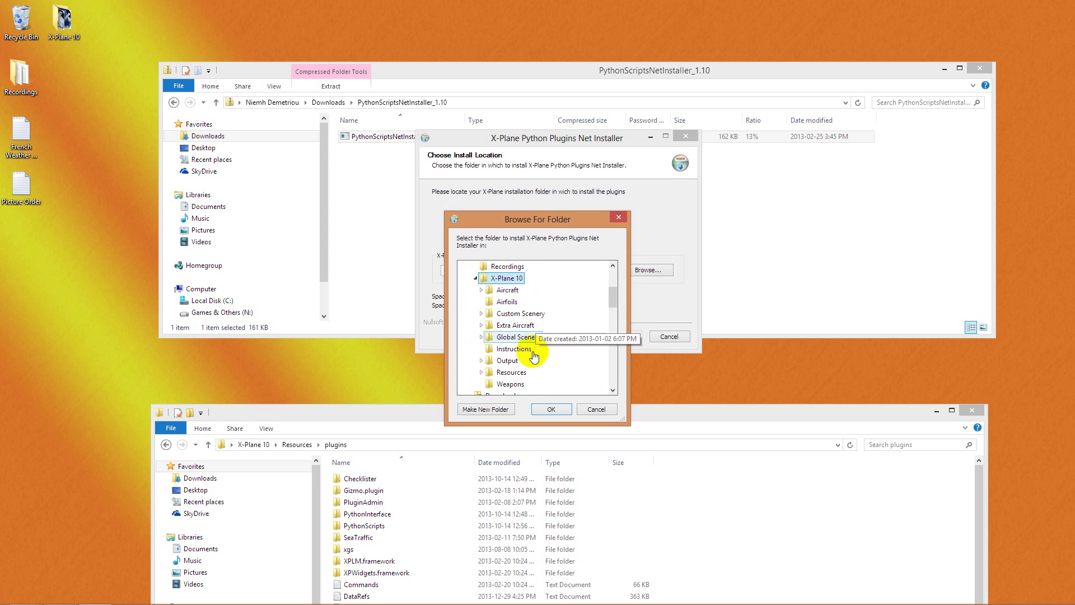
double_click(511, 372)
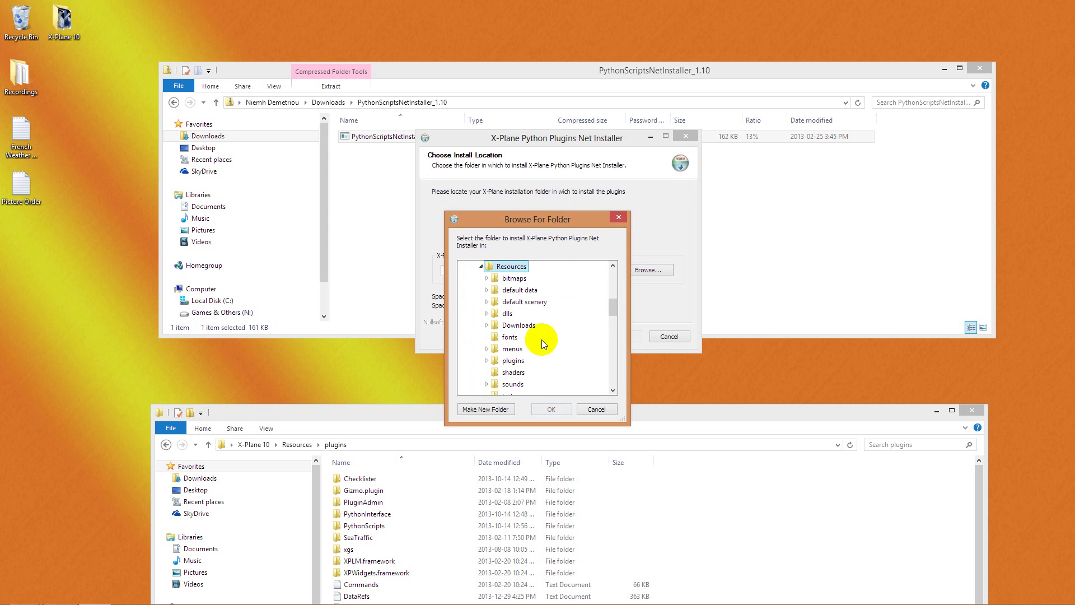
double_click(513, 360)
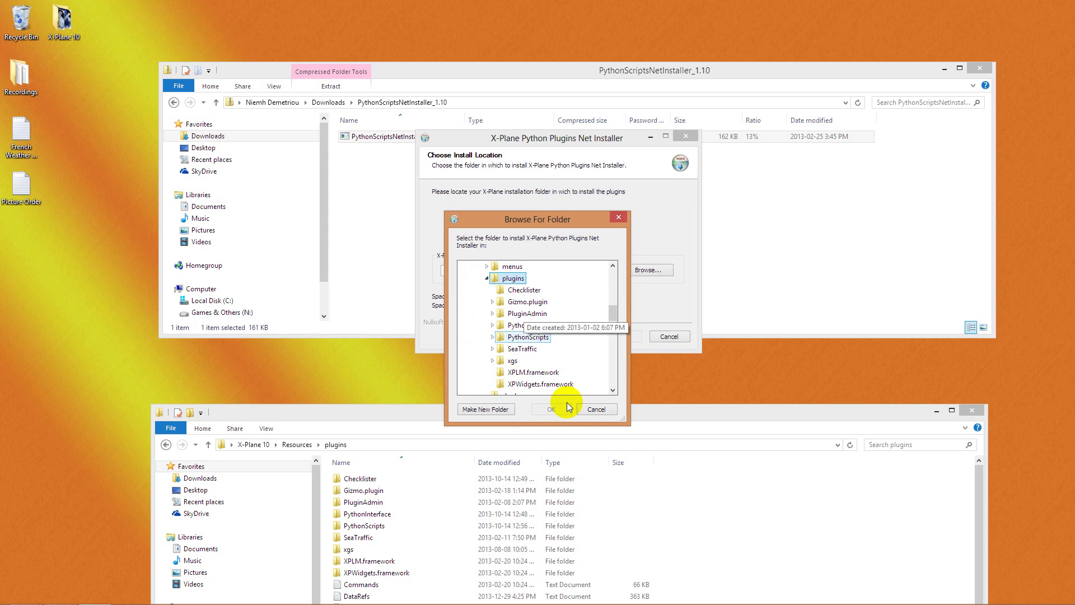
- Pick the X-Plane 10 folder as the install location and advance to Choose Components
left_click_drag(521, 220, 208, 22)
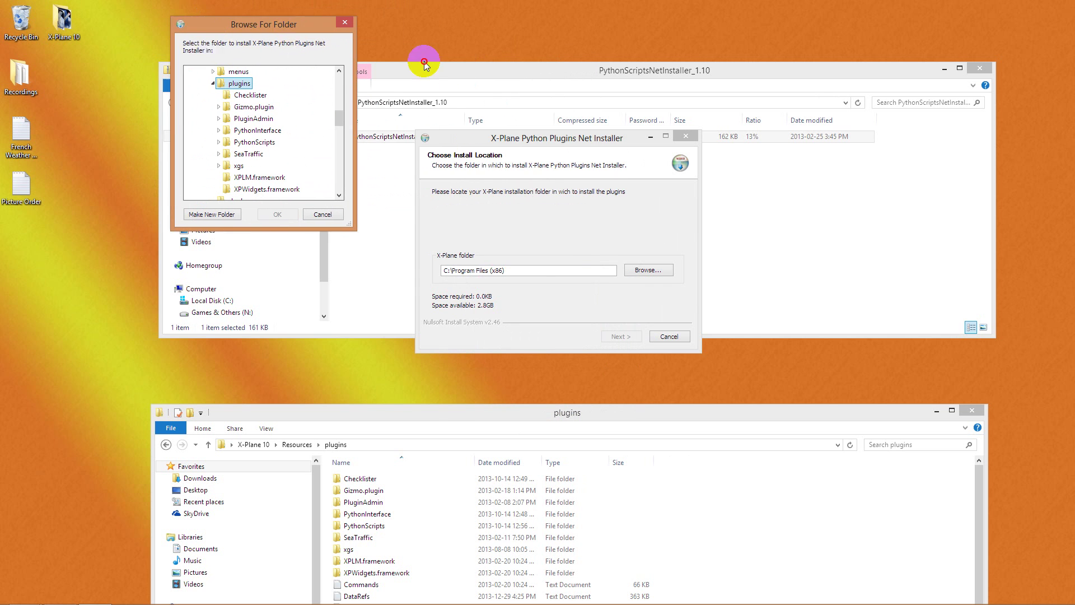
left_click_drag(208, 21, 525, 90)
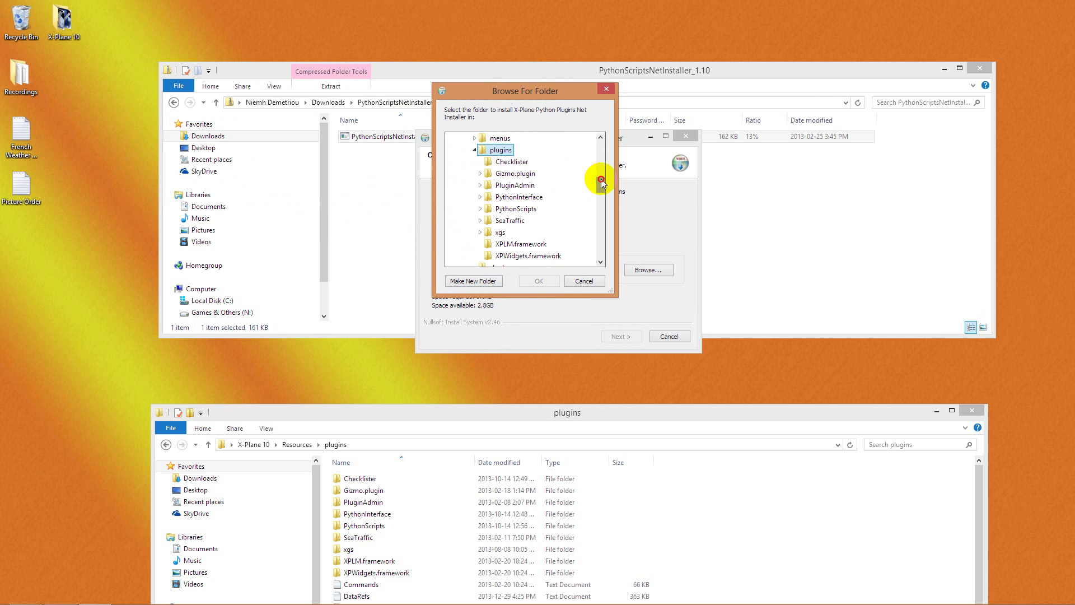
left_click_drag(602, 179, 608, 163)
left_click(494, 209)
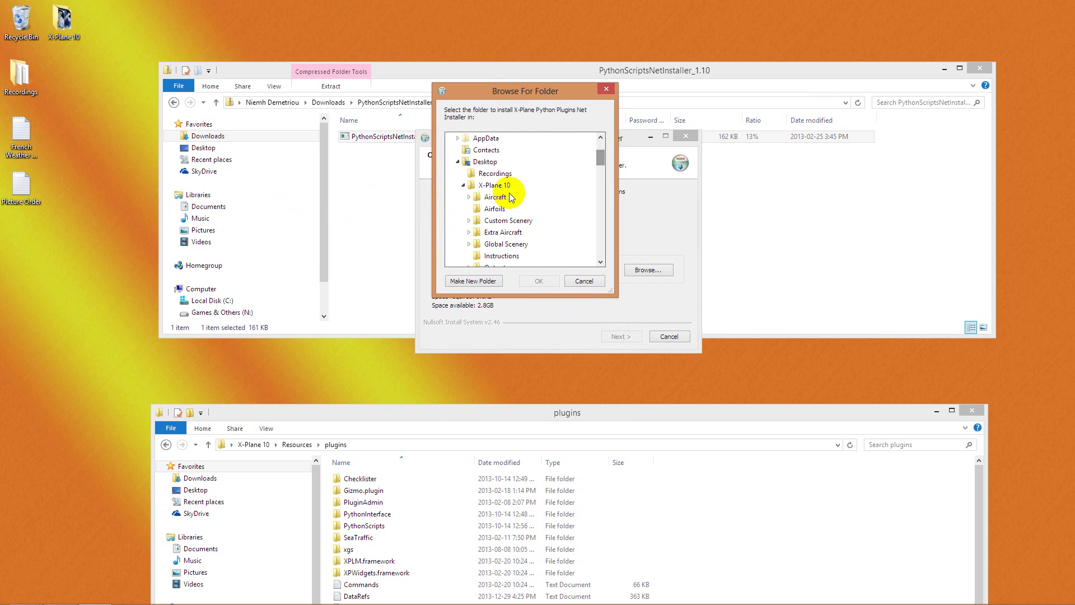
left_click(539, 280)
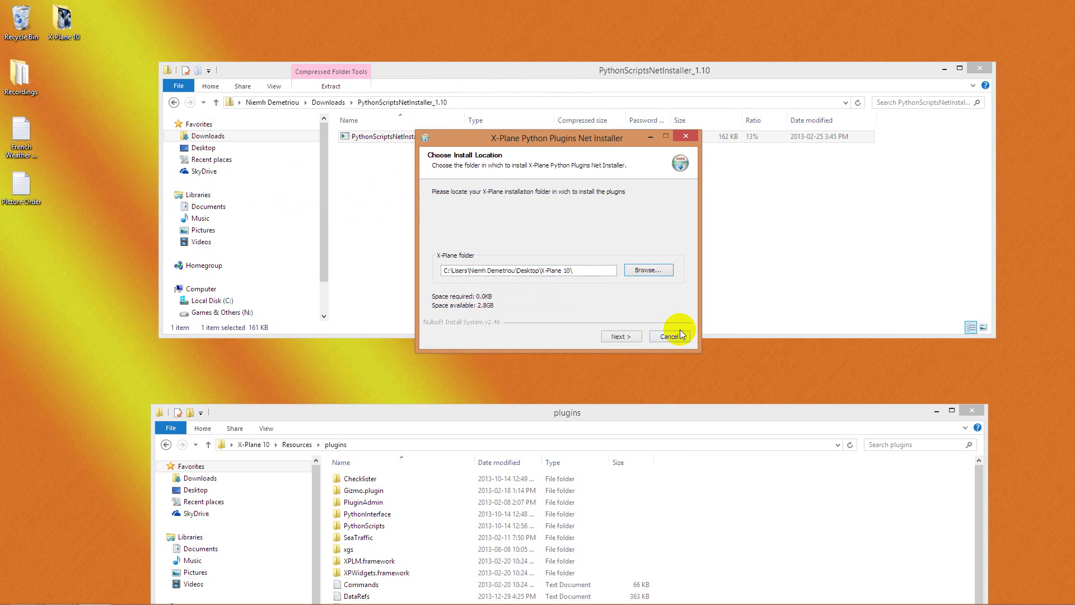
left_click(621, 338)
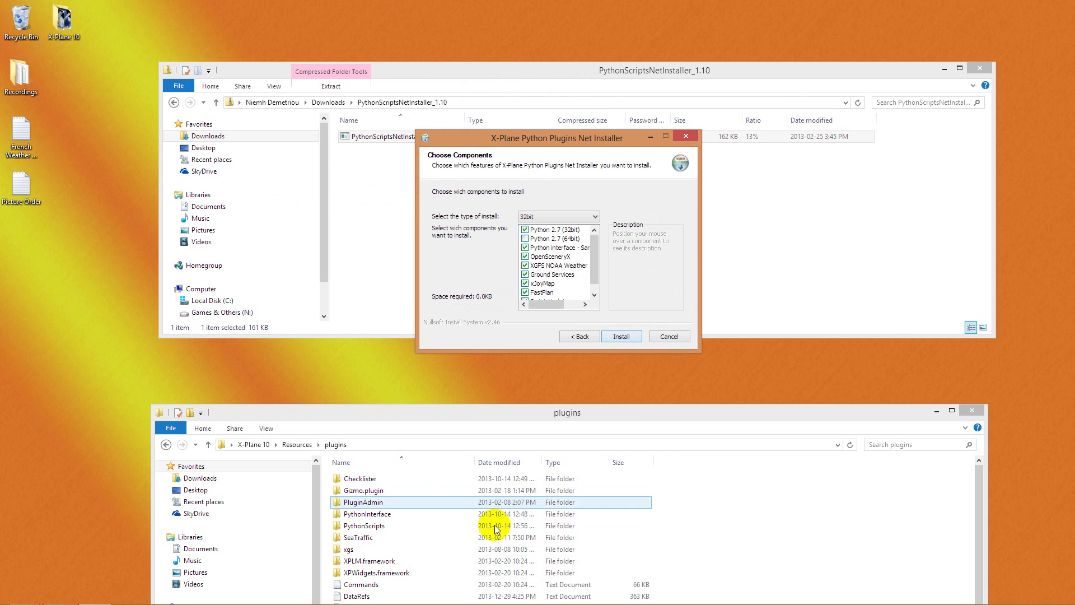
- Minimize the plugins window and leave OpenSceneryX included
left_click_drag(552, 413, 517, 411)
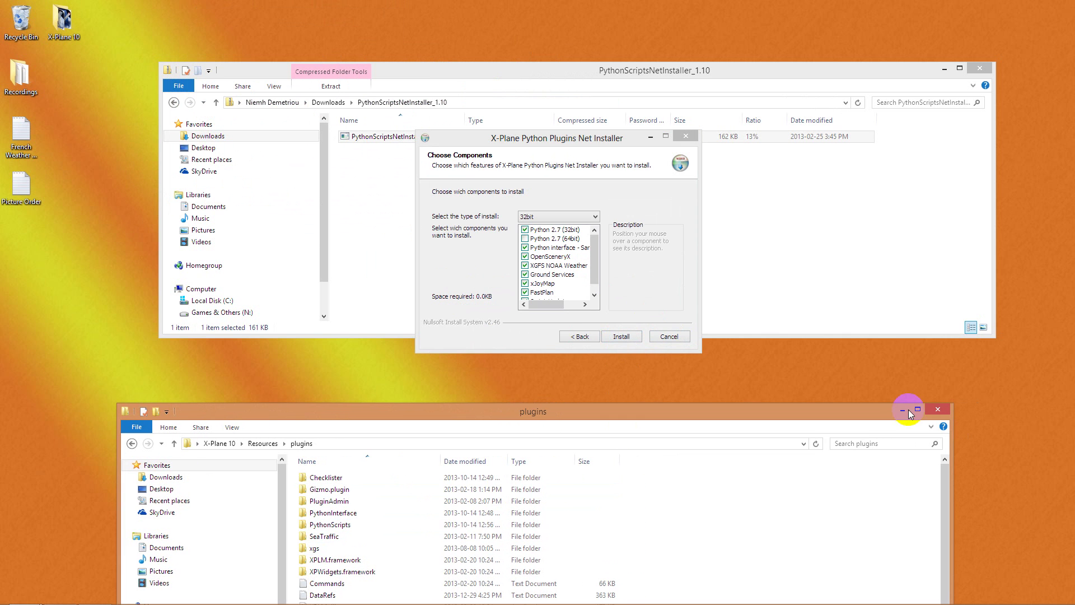
left_click(905, 414)
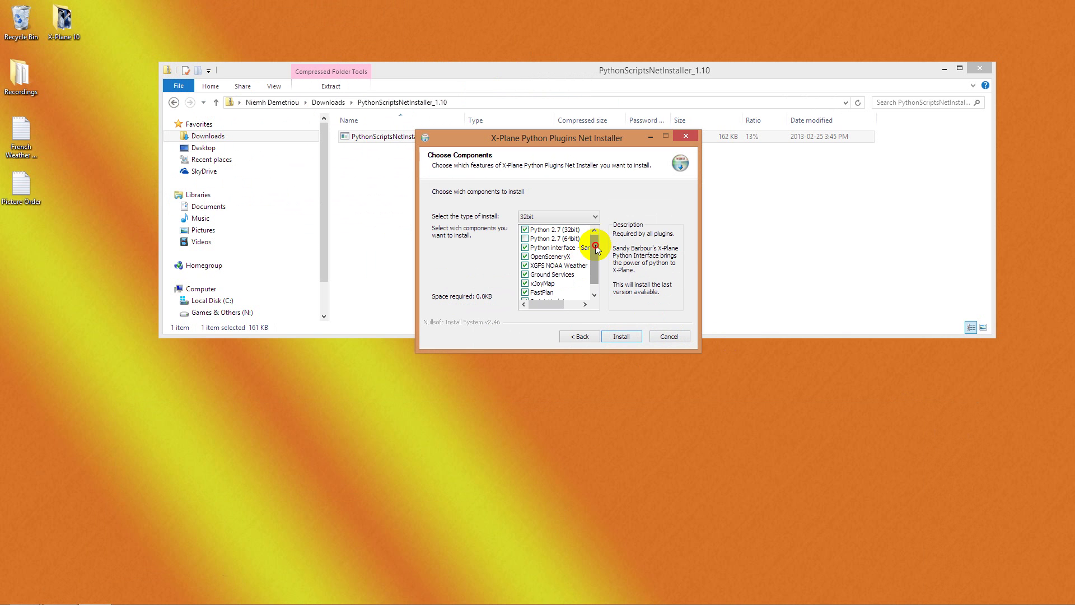
left_click_drag(594, 248, 593, 268)
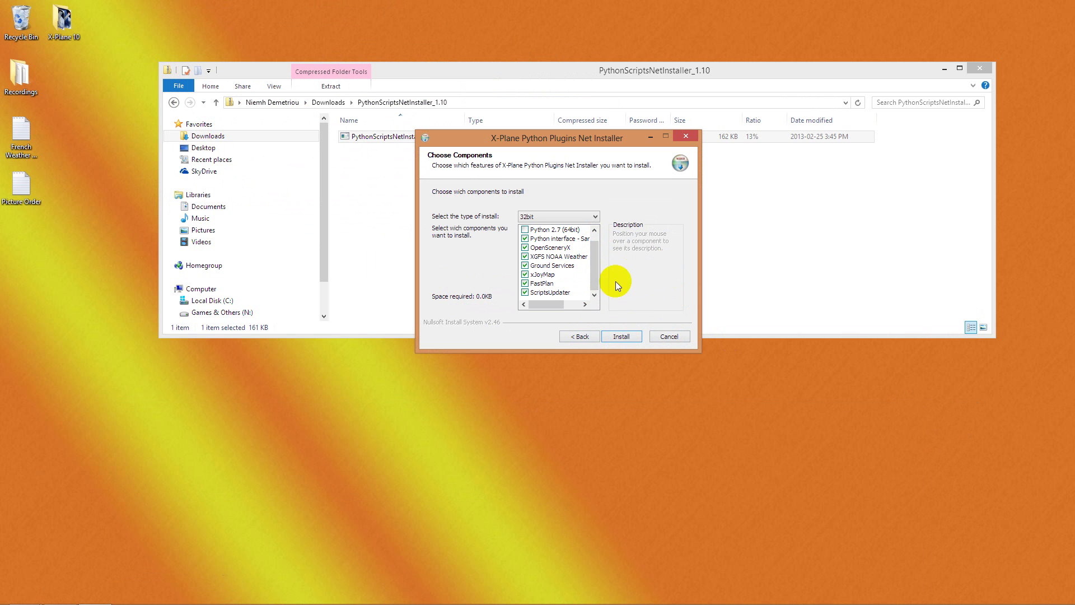
left_click(524, 248)
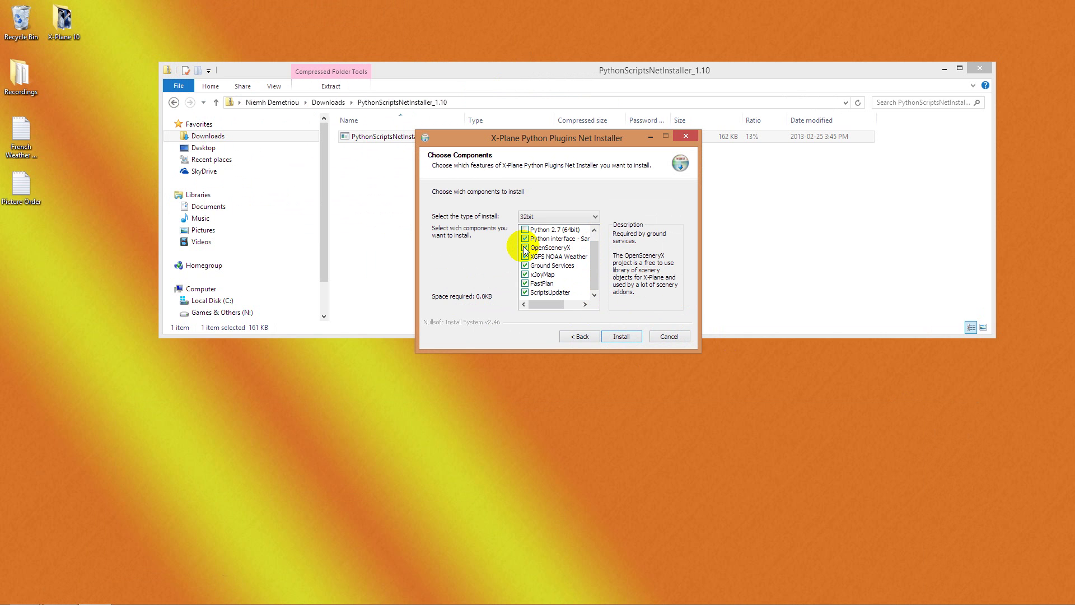
left_click(525, 248)
mouse_move(554, 257)
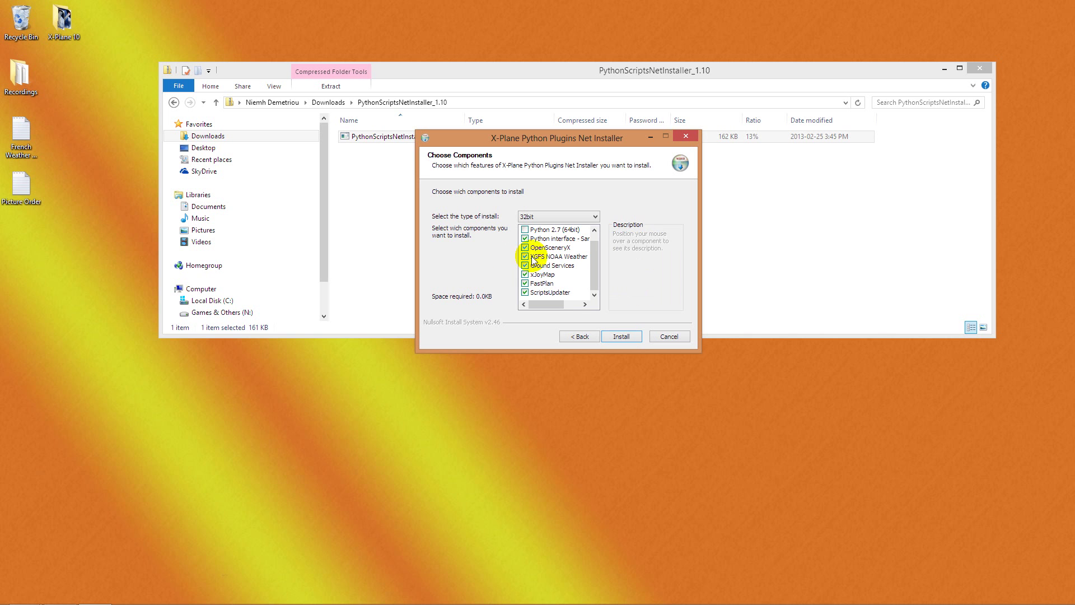
- Untick XGFS NOAA Weather and xJoyMap, then cancel and close the installer
left_click(526, 258)
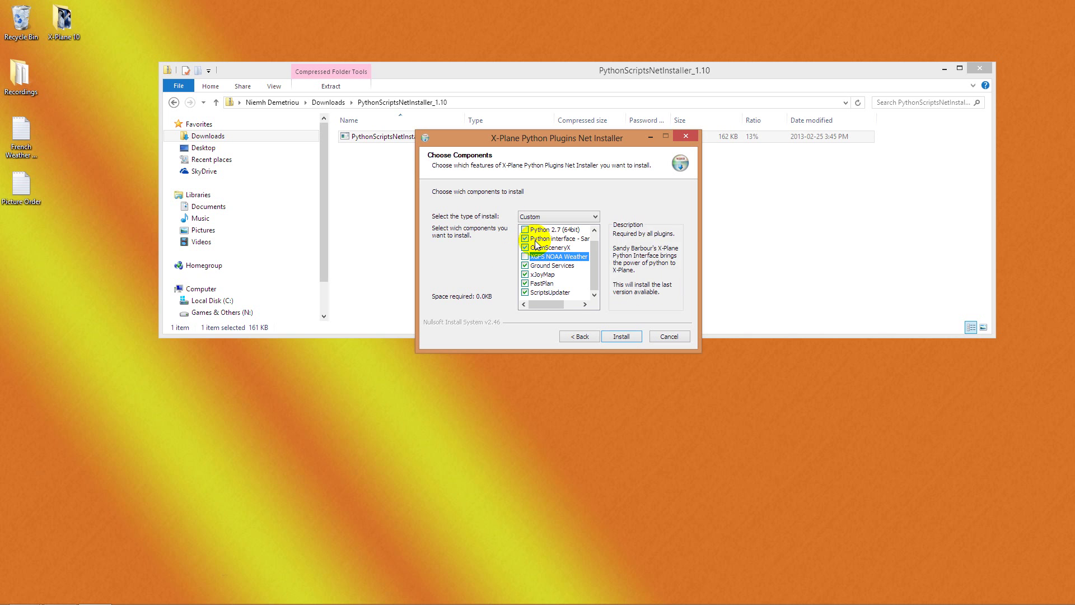
mouse_move(550, 230)
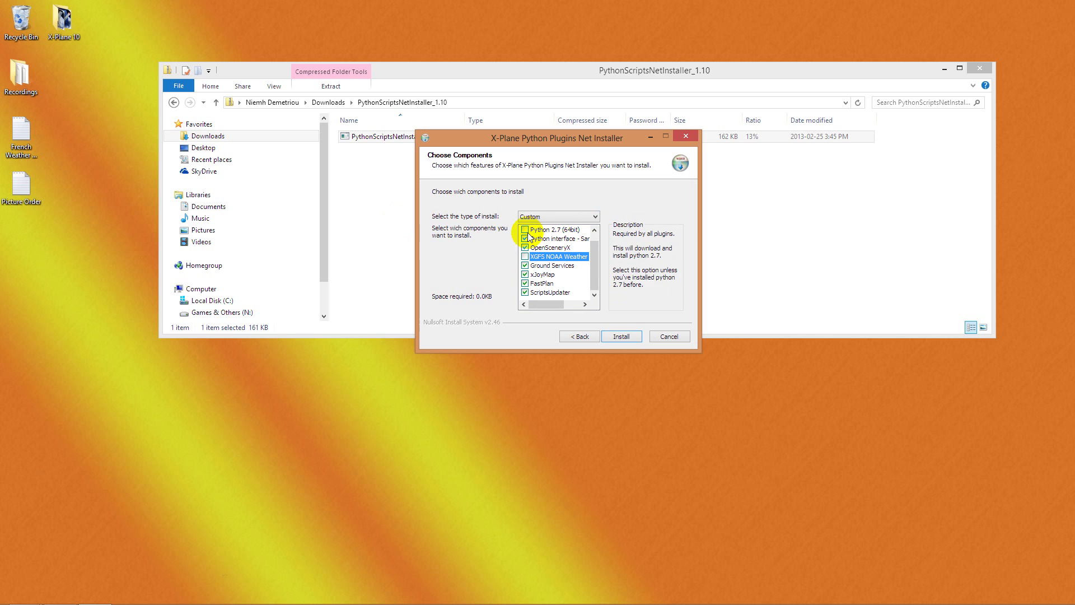
left_click(529, 232)
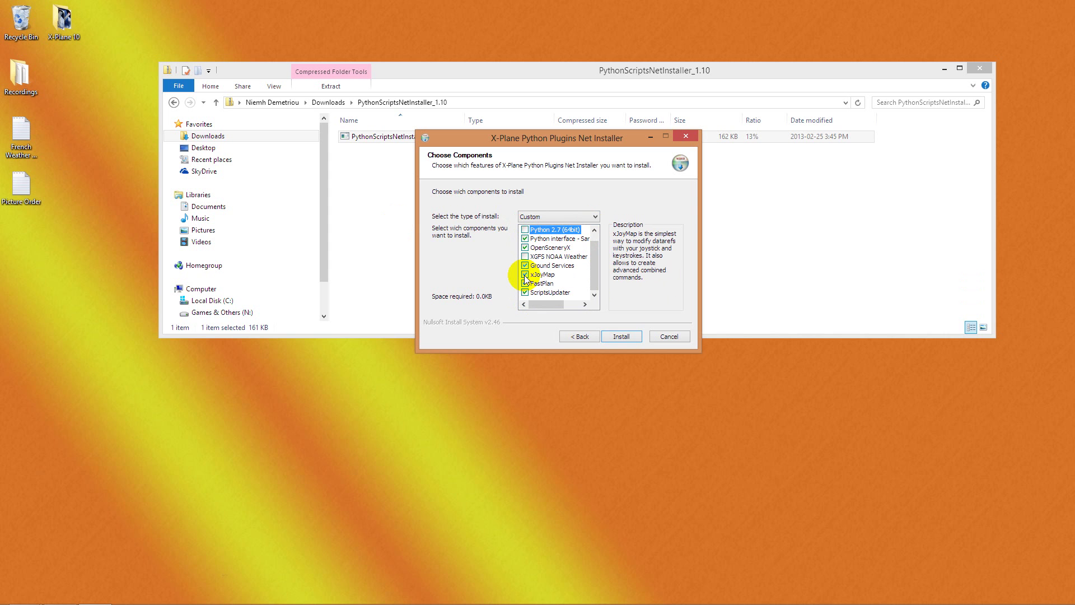
left_click(525, 276)
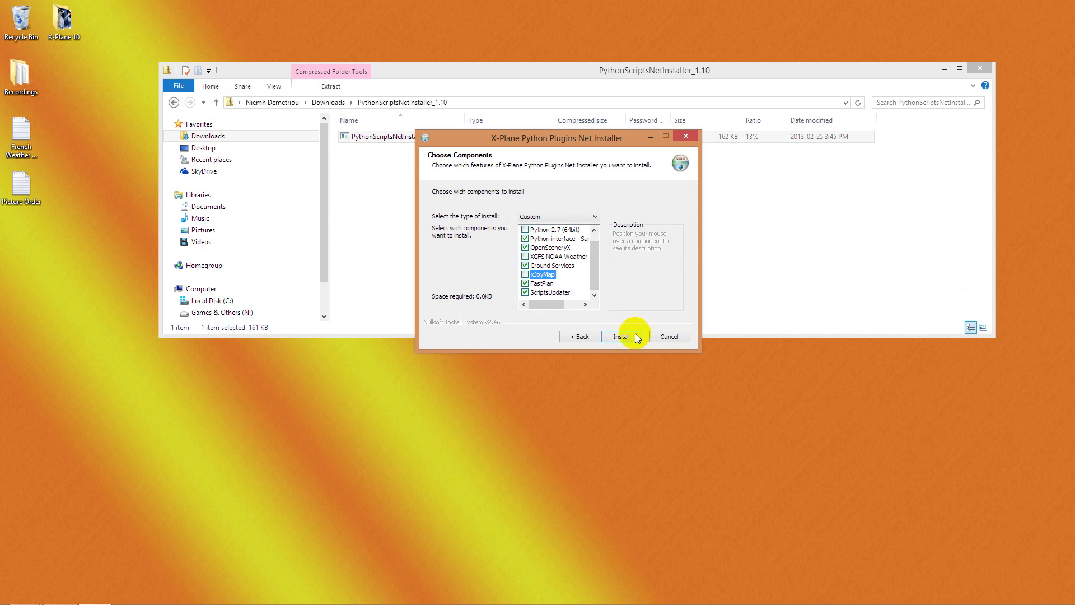
left_click(672, 338)
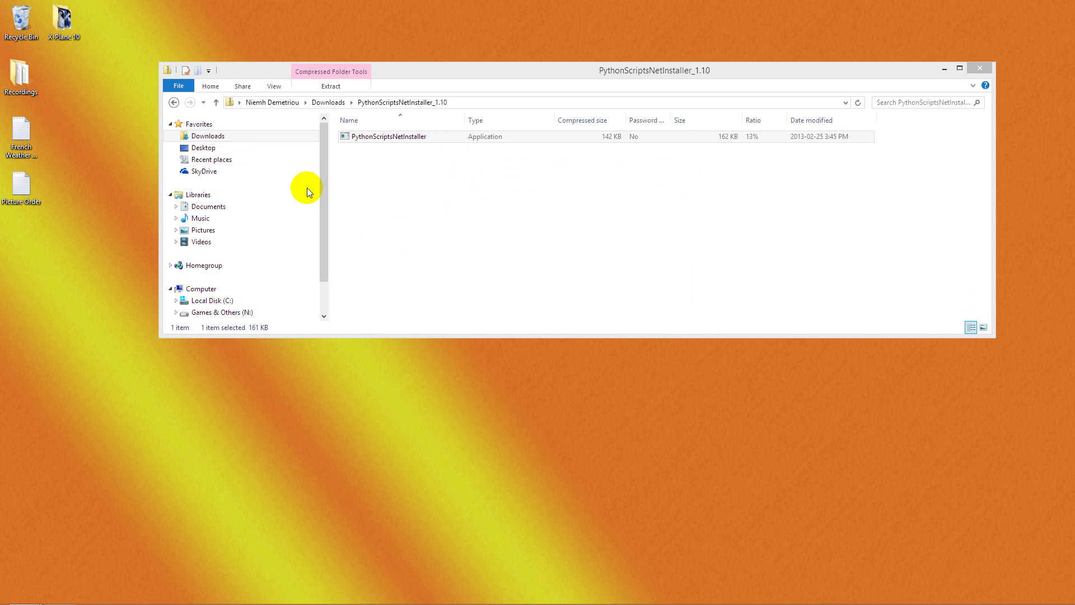
- Delete PythonScriptsNetInstaller_1.10.zip and open the GroundServices zip's inner folder
left_click(328, 102)
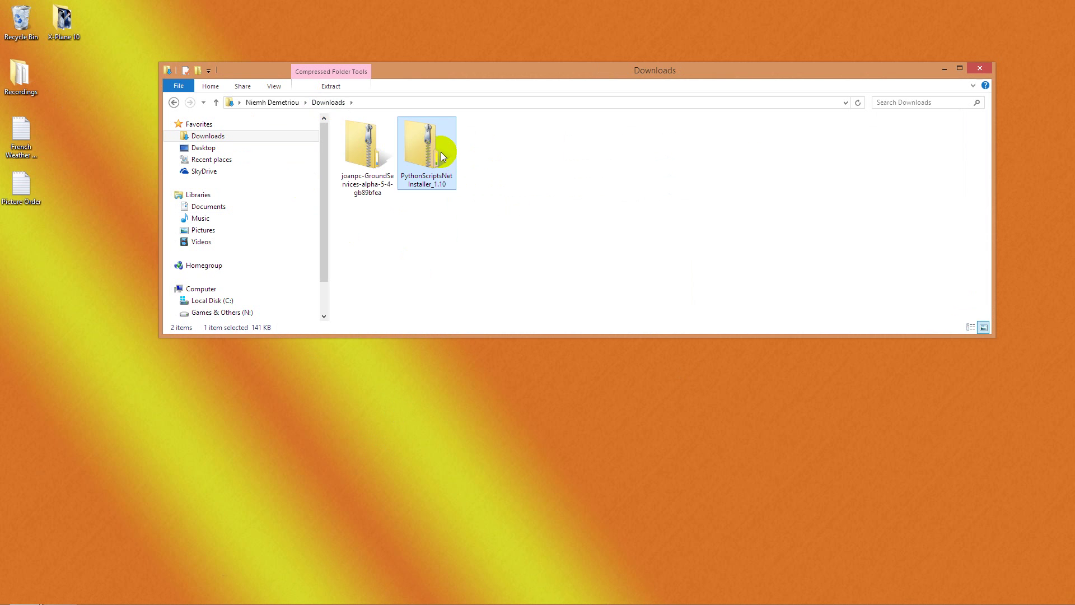
key("Delete")
left_click(367, 159)
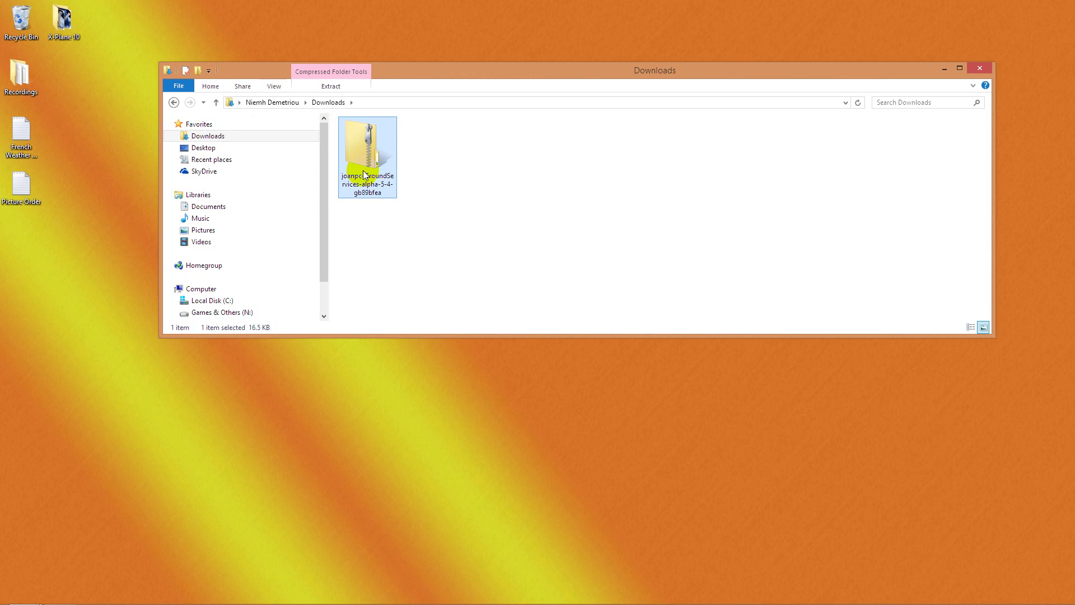
double_click(376, 188)
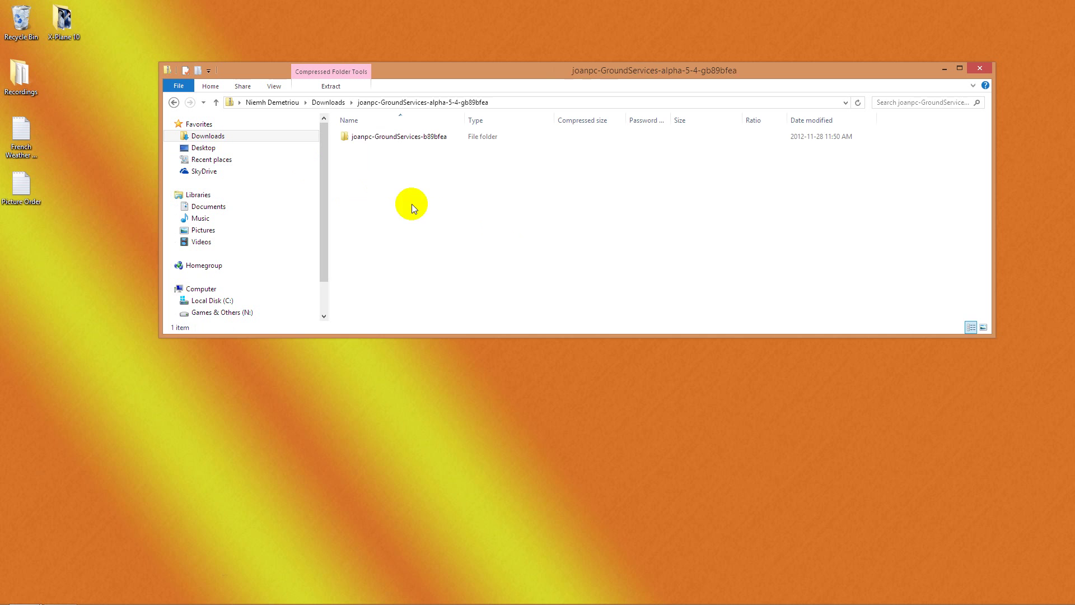
left_click(422, 138)
double_click(424, 138)
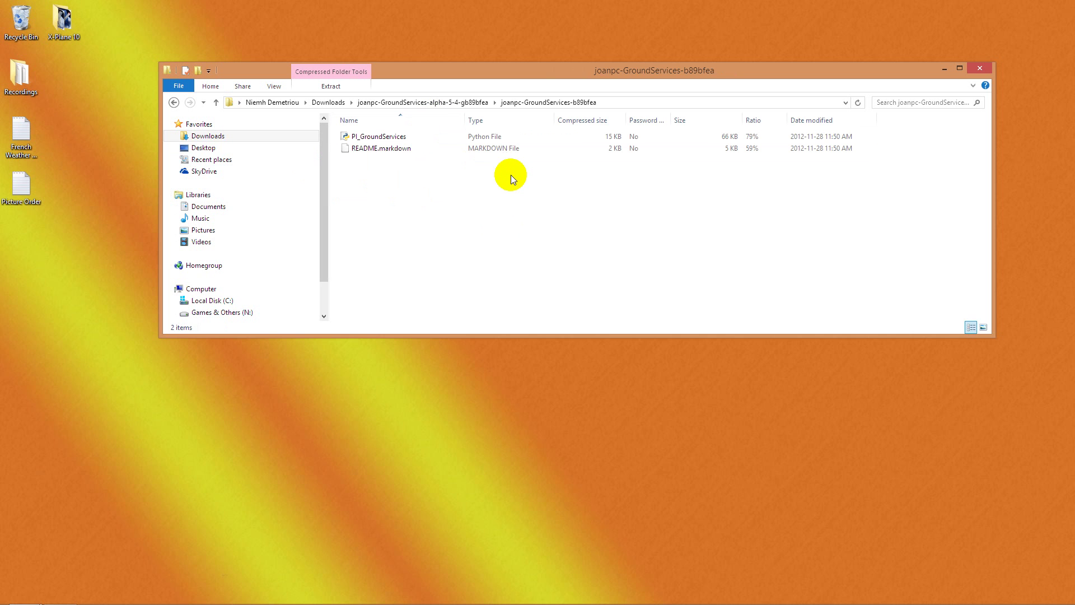
left_click(382, 137)
left_click(381, 220)
- Open the X-Plane 10 desktop folder and navigate to Resources/plugins/PythonScripts
left_click(65, 20)
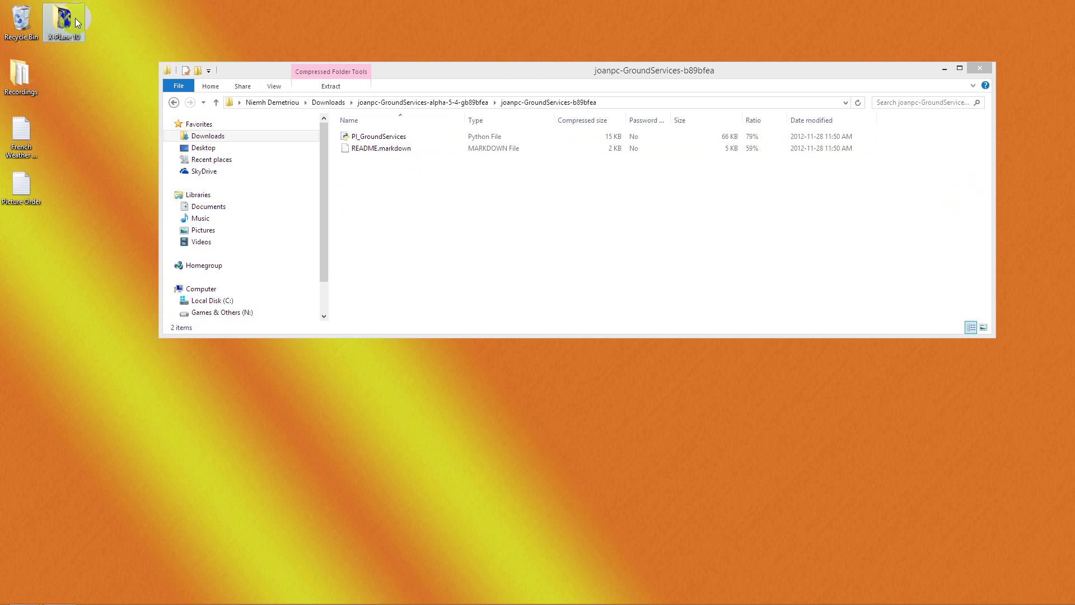
double_click(75, 21)
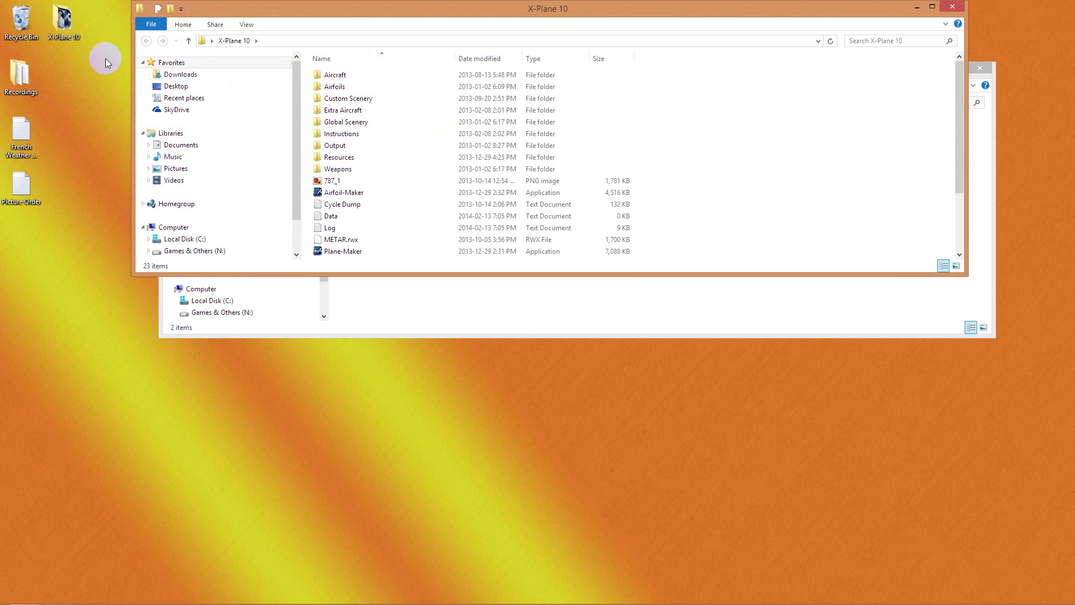
left_click(339, 156)
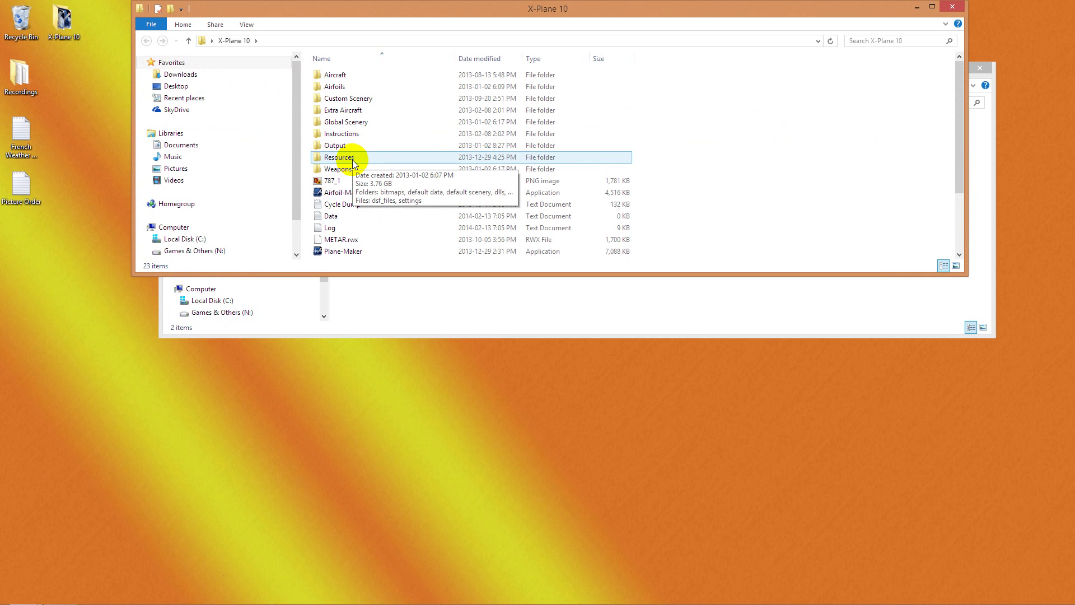
mouse_move(339, 157)
left_click(349, 148)
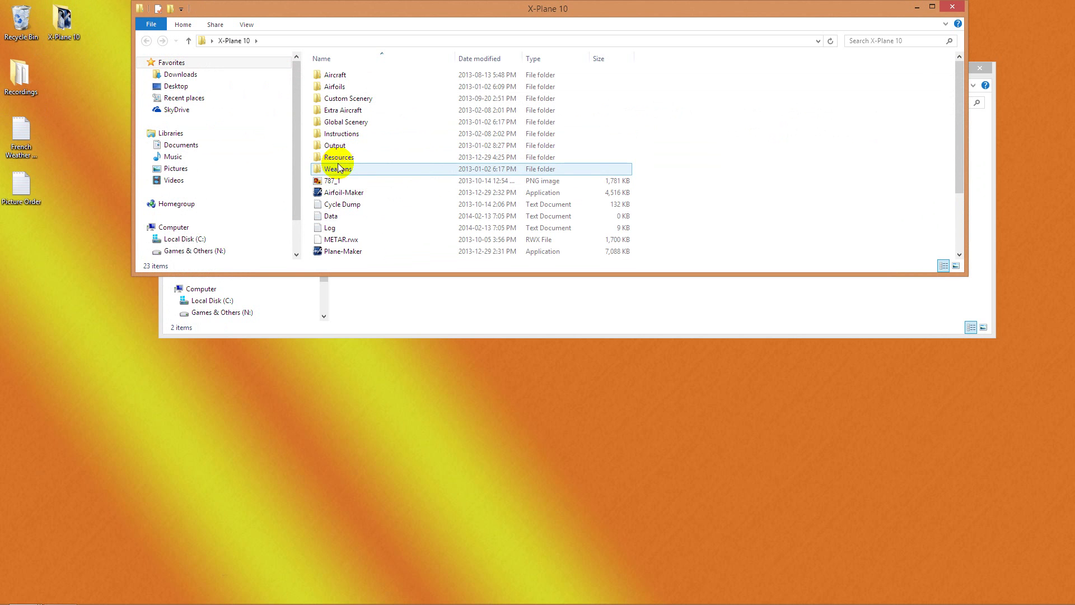
left_click(339, 158)
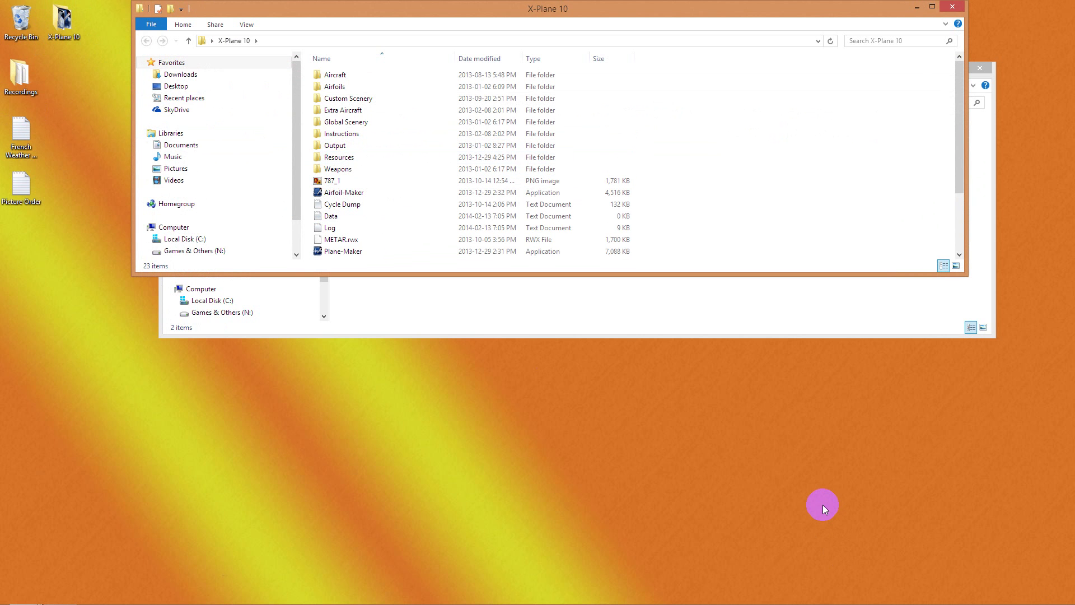
double_click(366, 159)
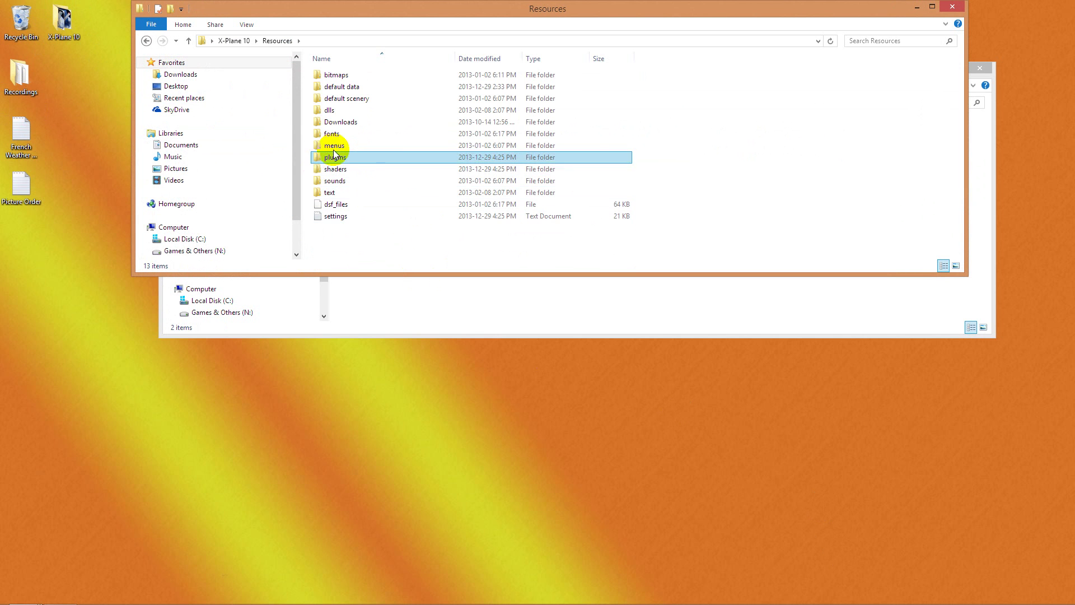
double_click(336, 158)
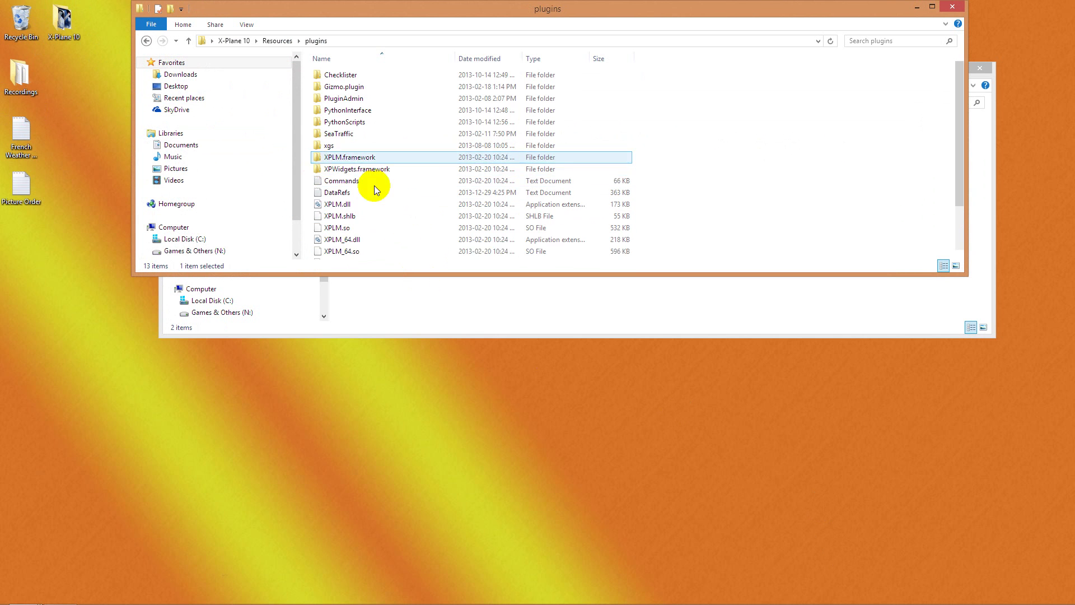
double_click(372, 124)
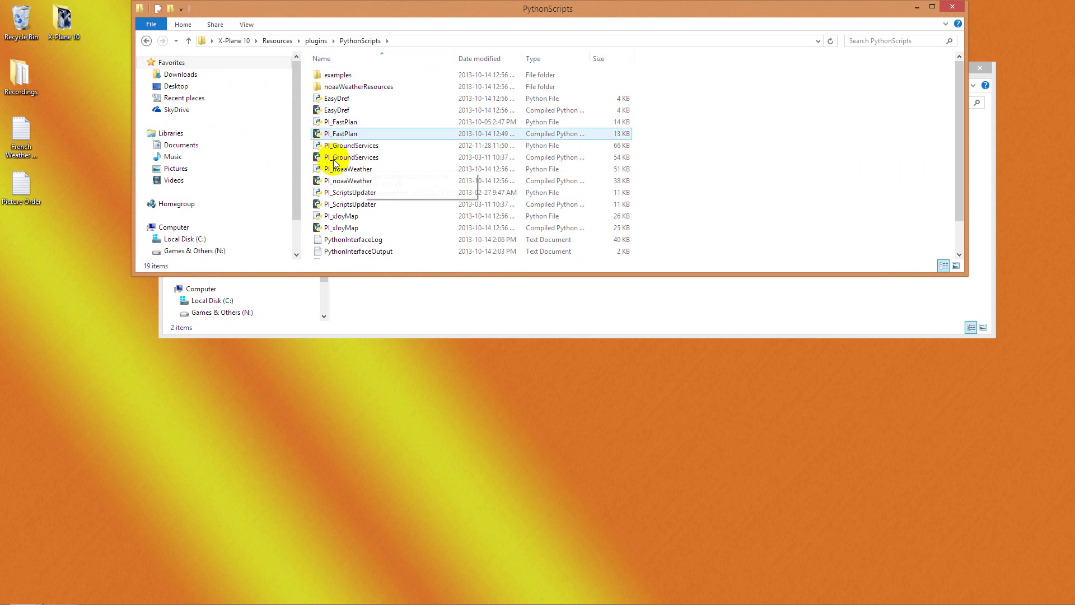
- Drag PI_GroundServices from the zip folder into the PythonScripts window
mouse_move(388, 16)
left_mouse_down()
mouse_move(467, 317)
mouse_move(425, 312)
left_mouse_up()
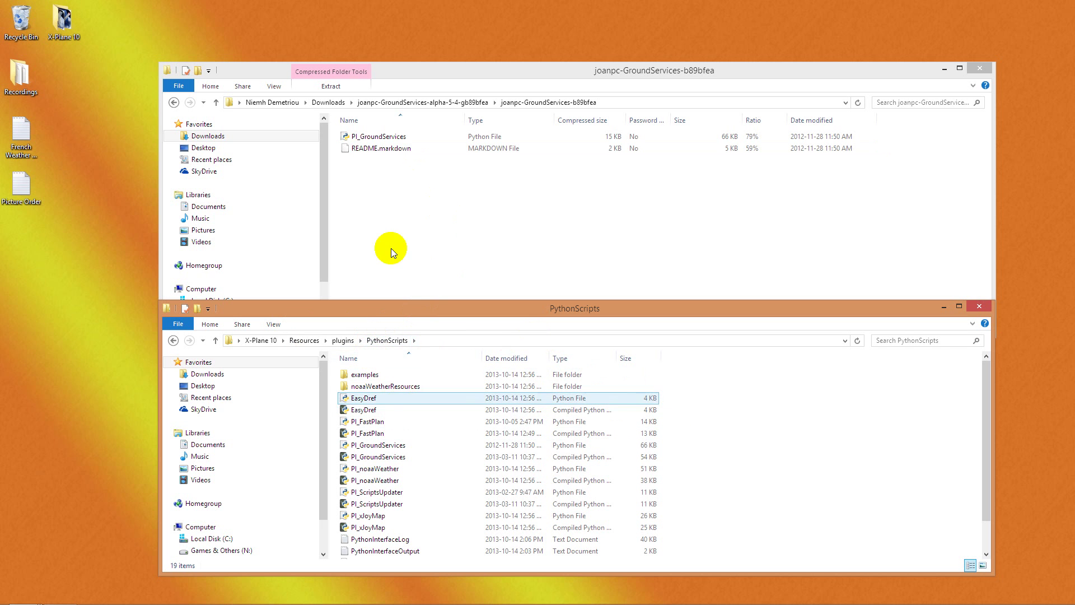
left_click(377, 136)
left_click_drag(586, 246, 393, 140)
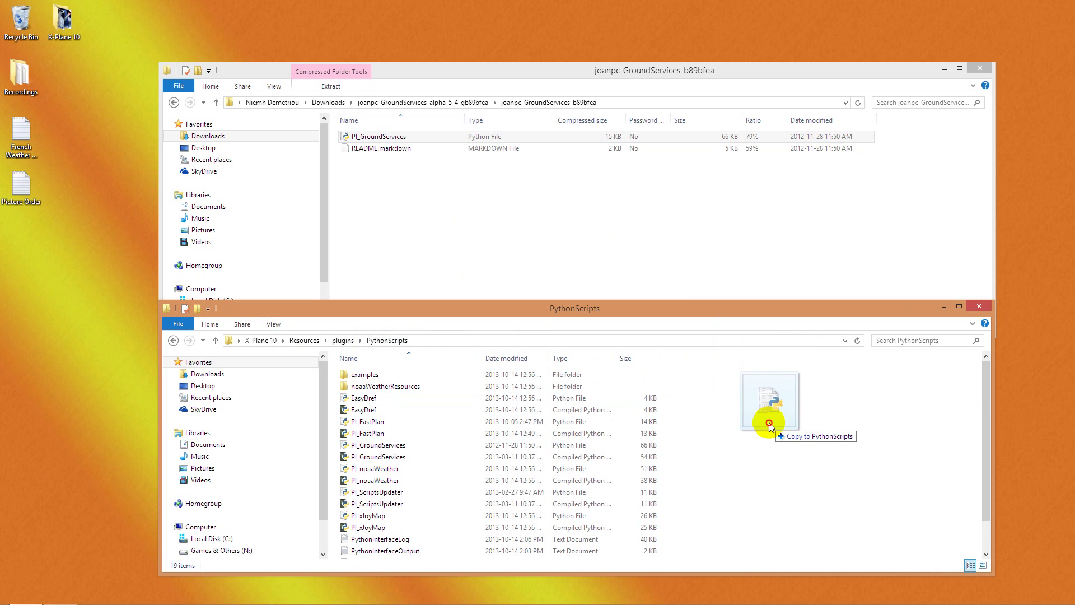
left_click(379, 137)
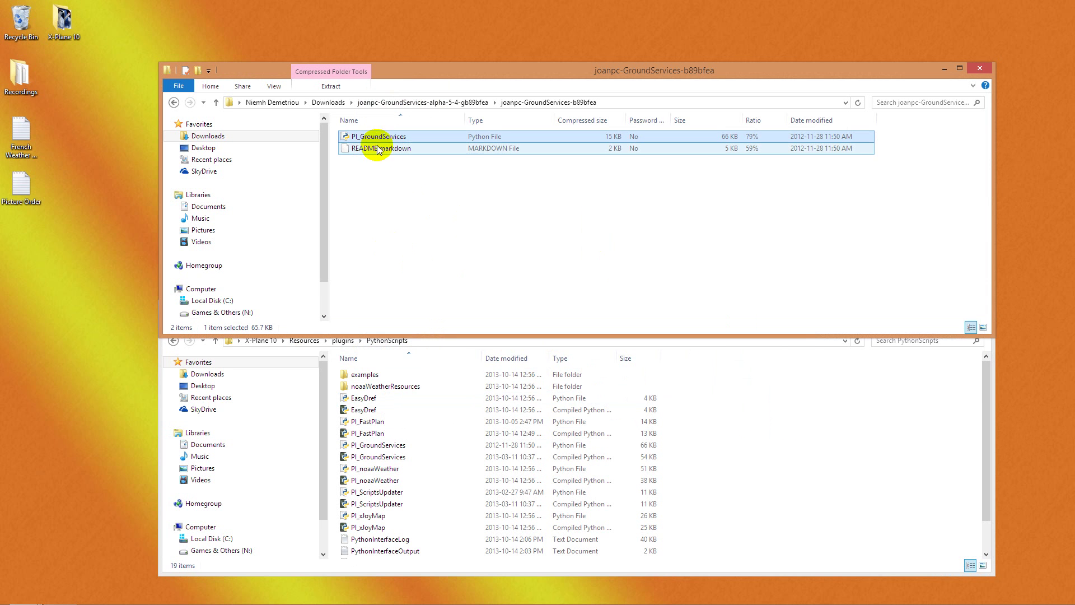
- Close the PythonScripts and Ground Services folder windows
left_click(385, 551)
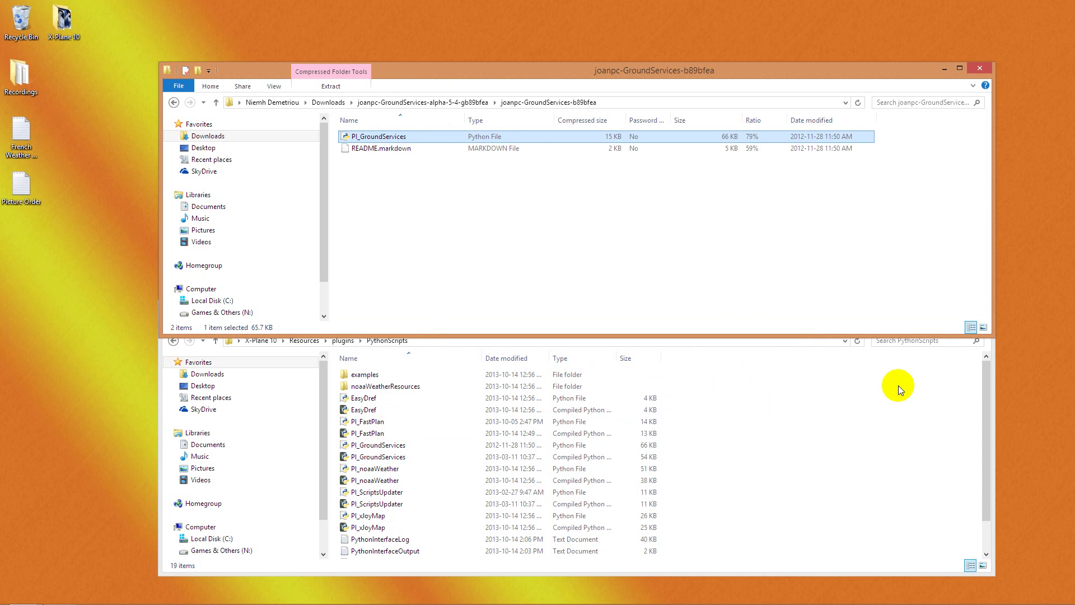
left_click(917, 368)
left_click(980, 307)
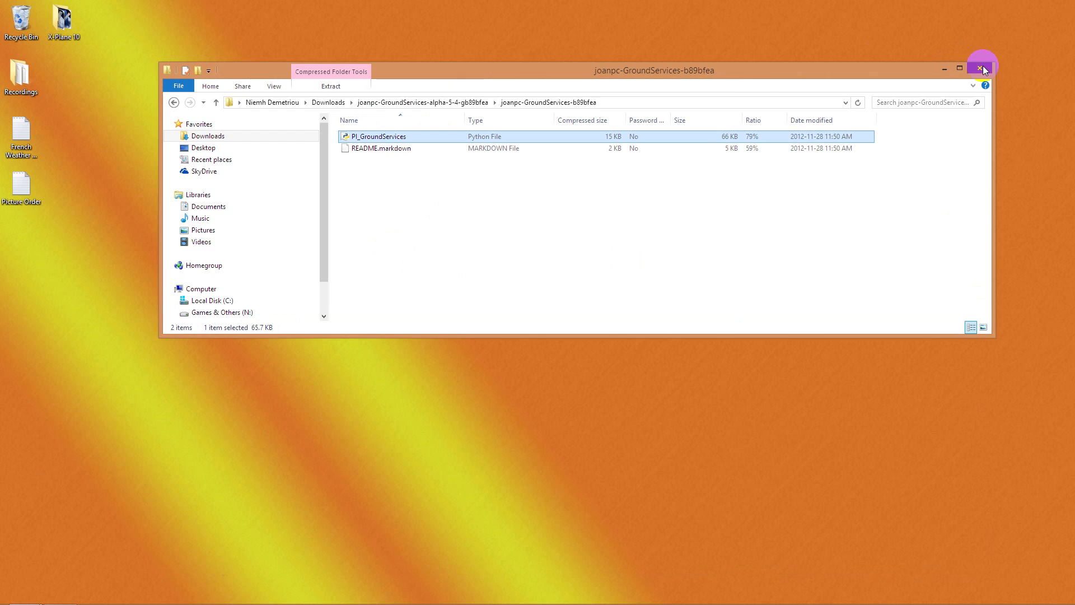
left_click(979, 68)
- Restore the minimized Firefox window showing the x-plane.joanpc.com XPGS page
left_click(69, 587)
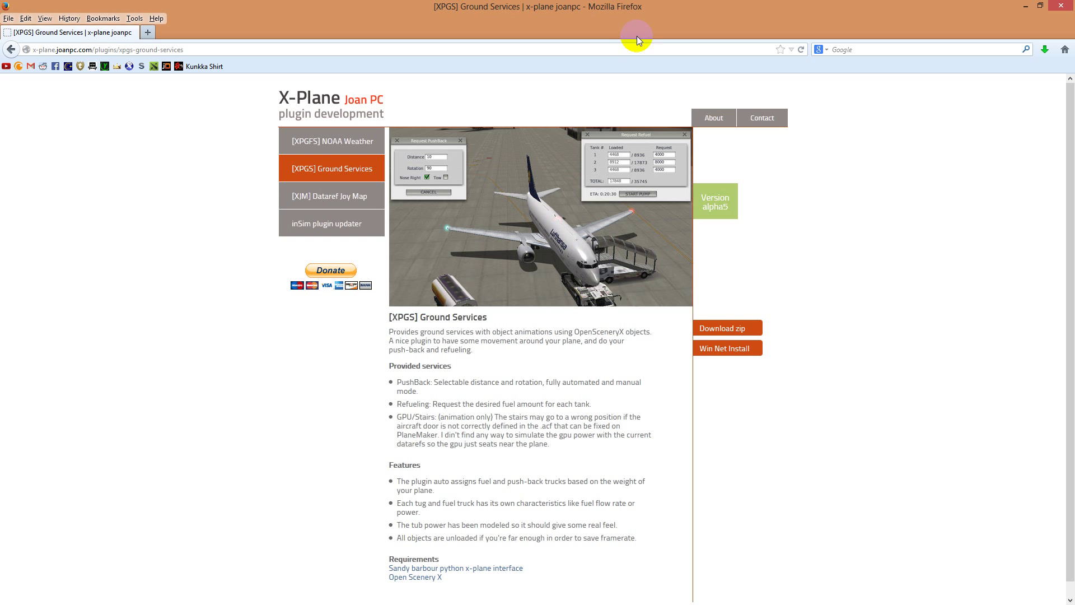